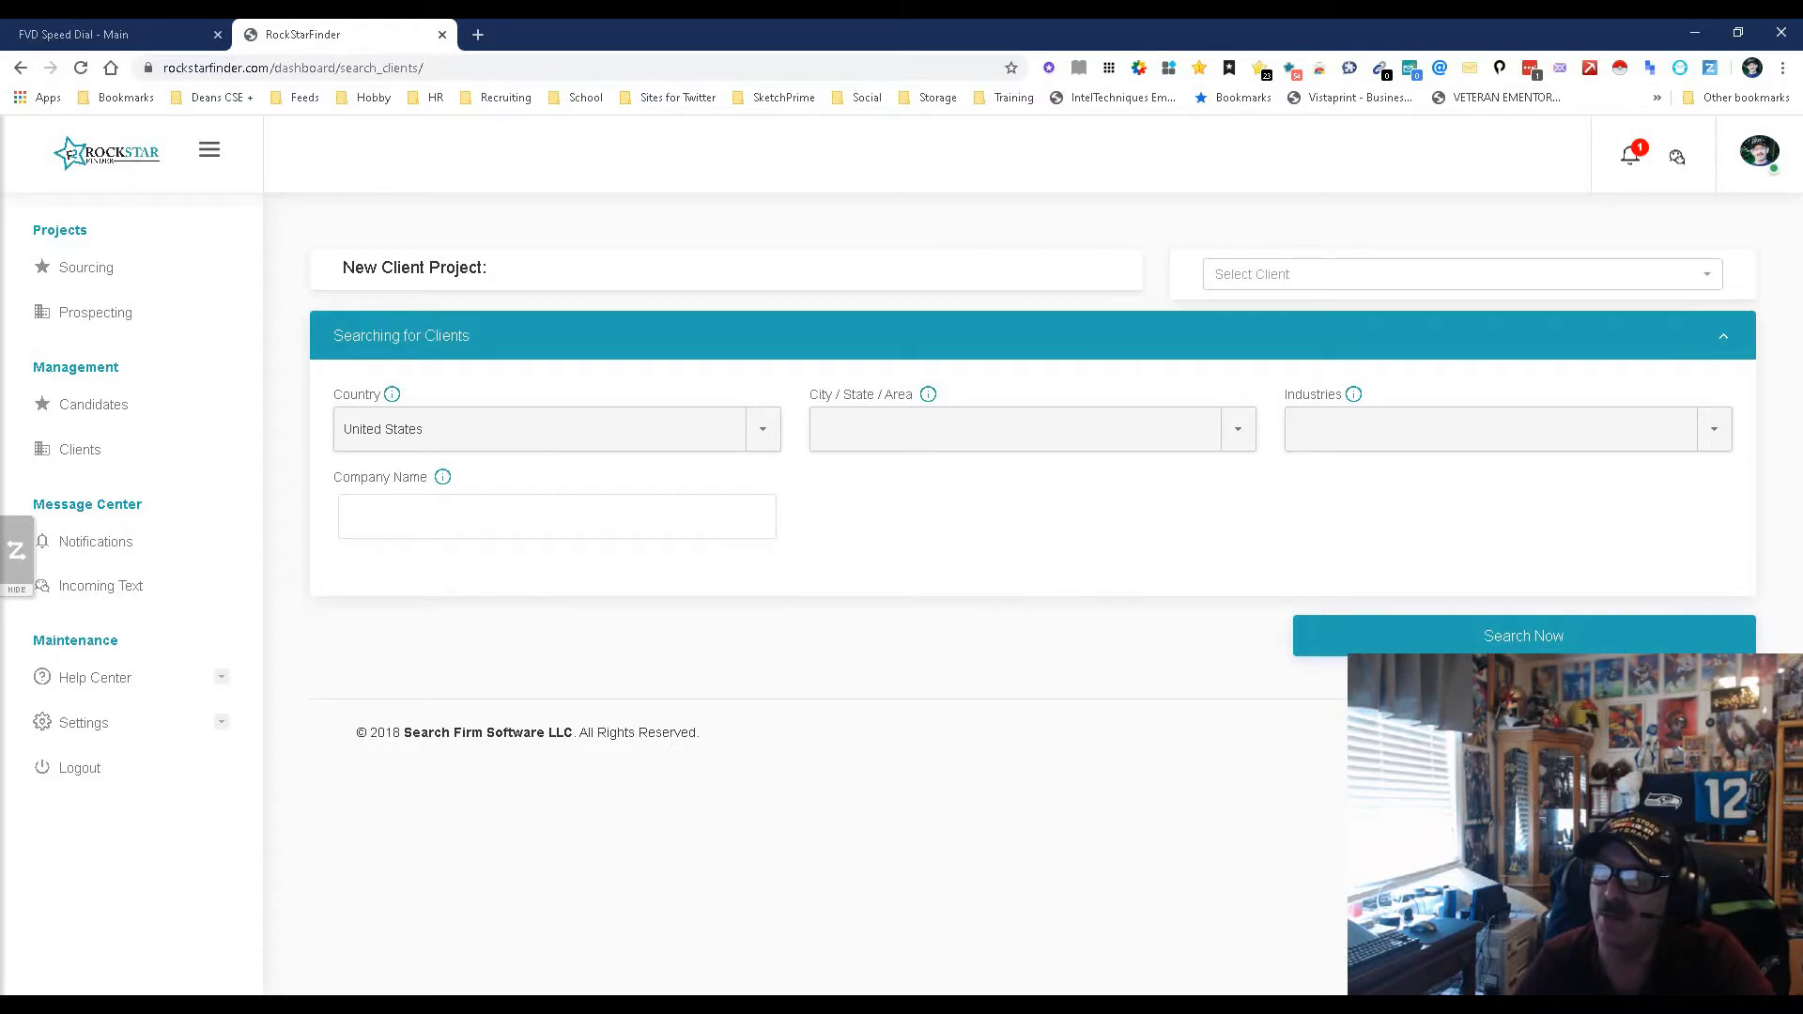
# Open the Microsoft client's profile from the list of clients and look over its details
pyautogui.click(80, 449)
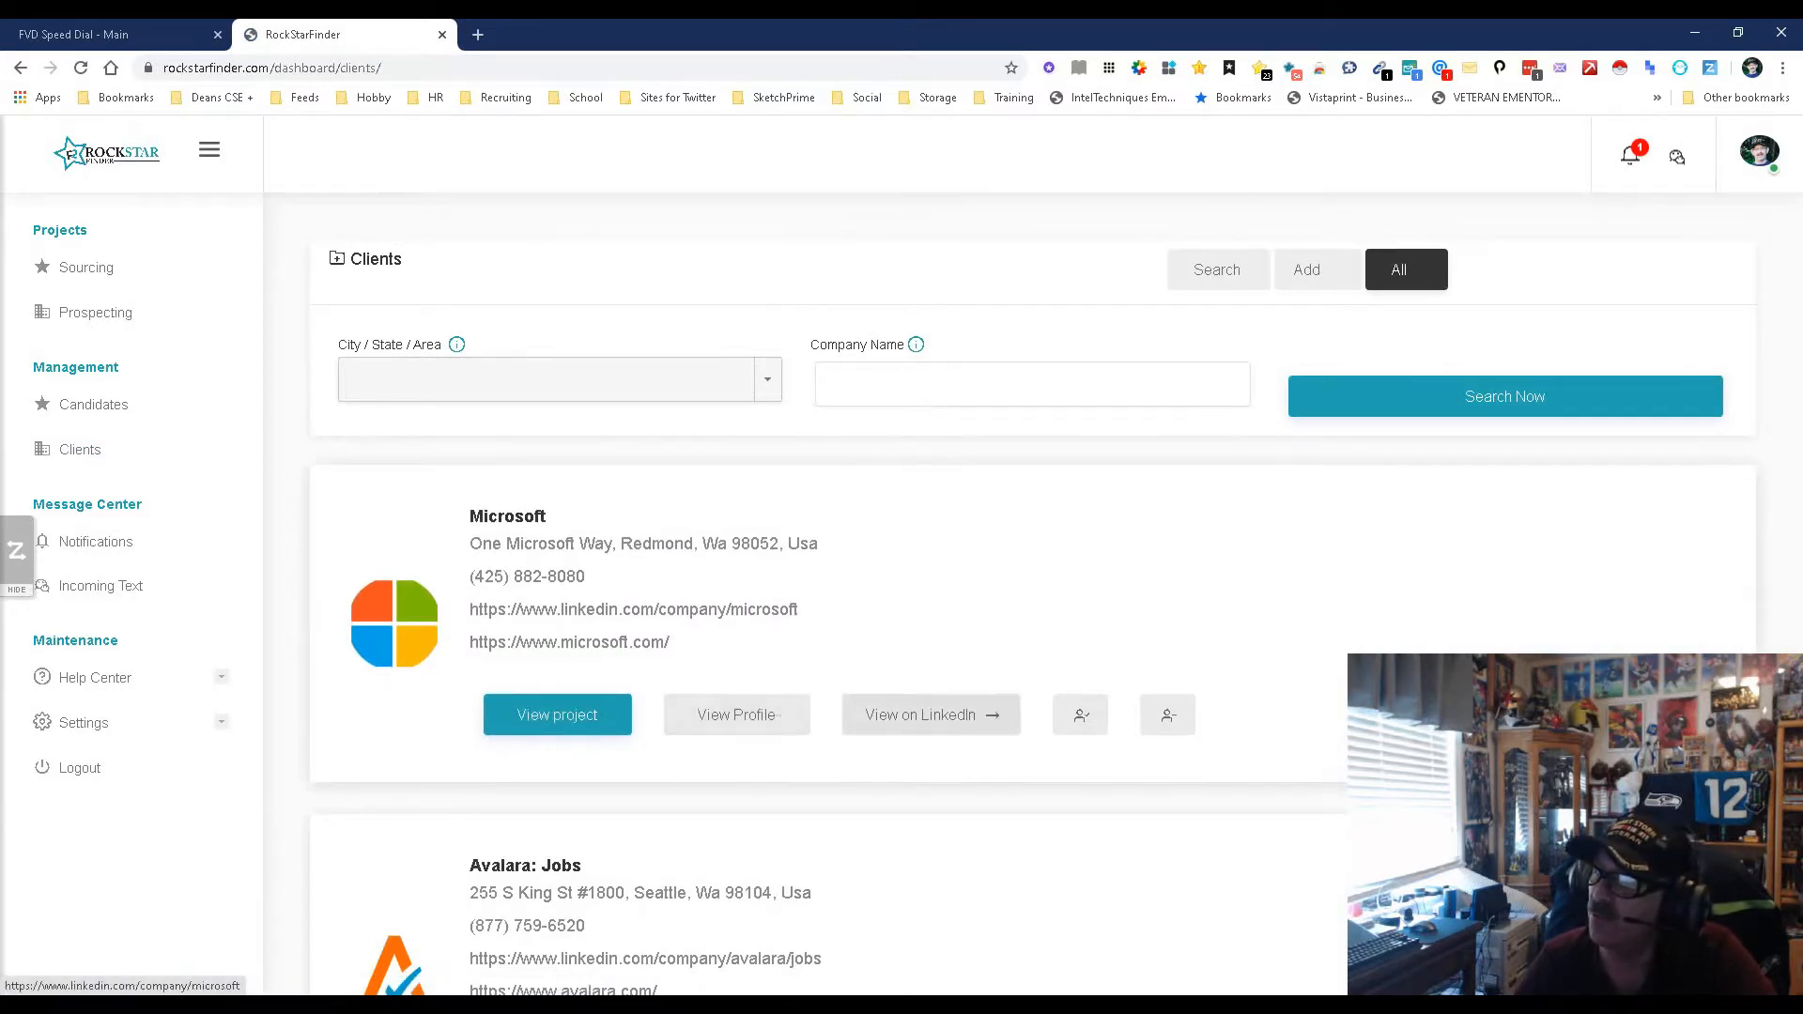
pyautogui.scroll(-1, 1033, 610)
pyautogui.scroll(1, 1034, 611)
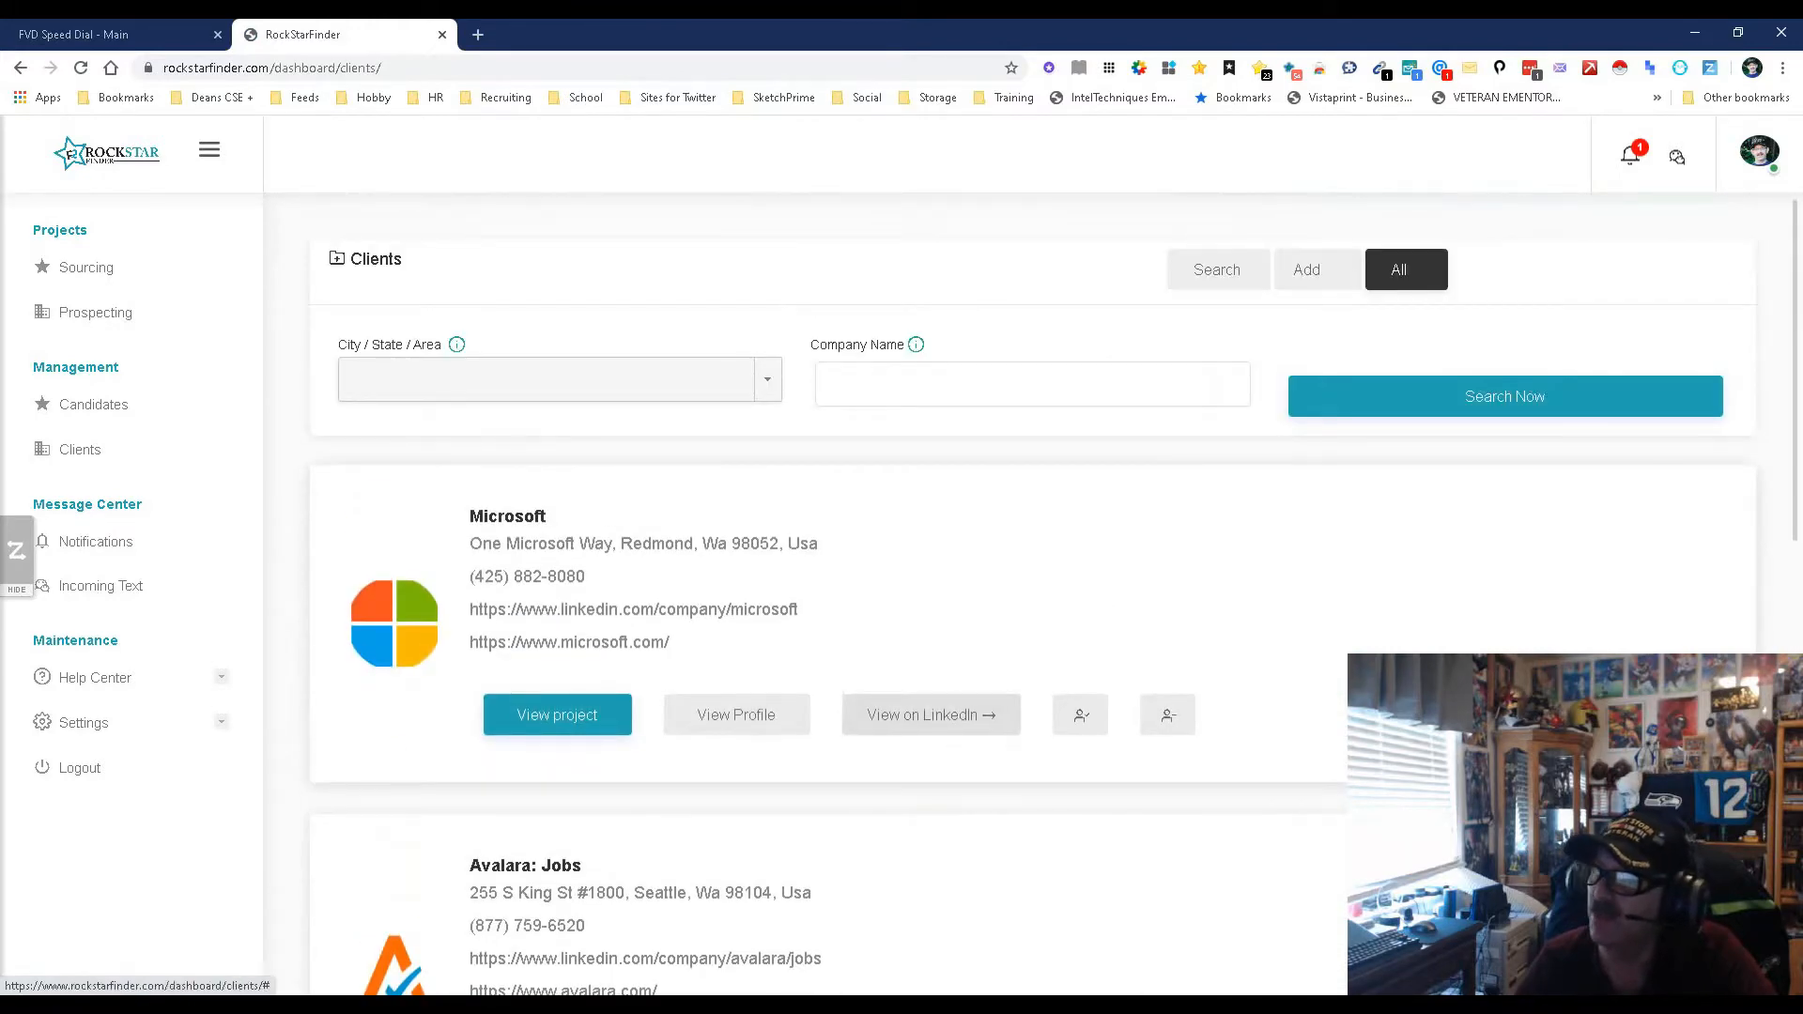
pyautogui.click(737, 714)
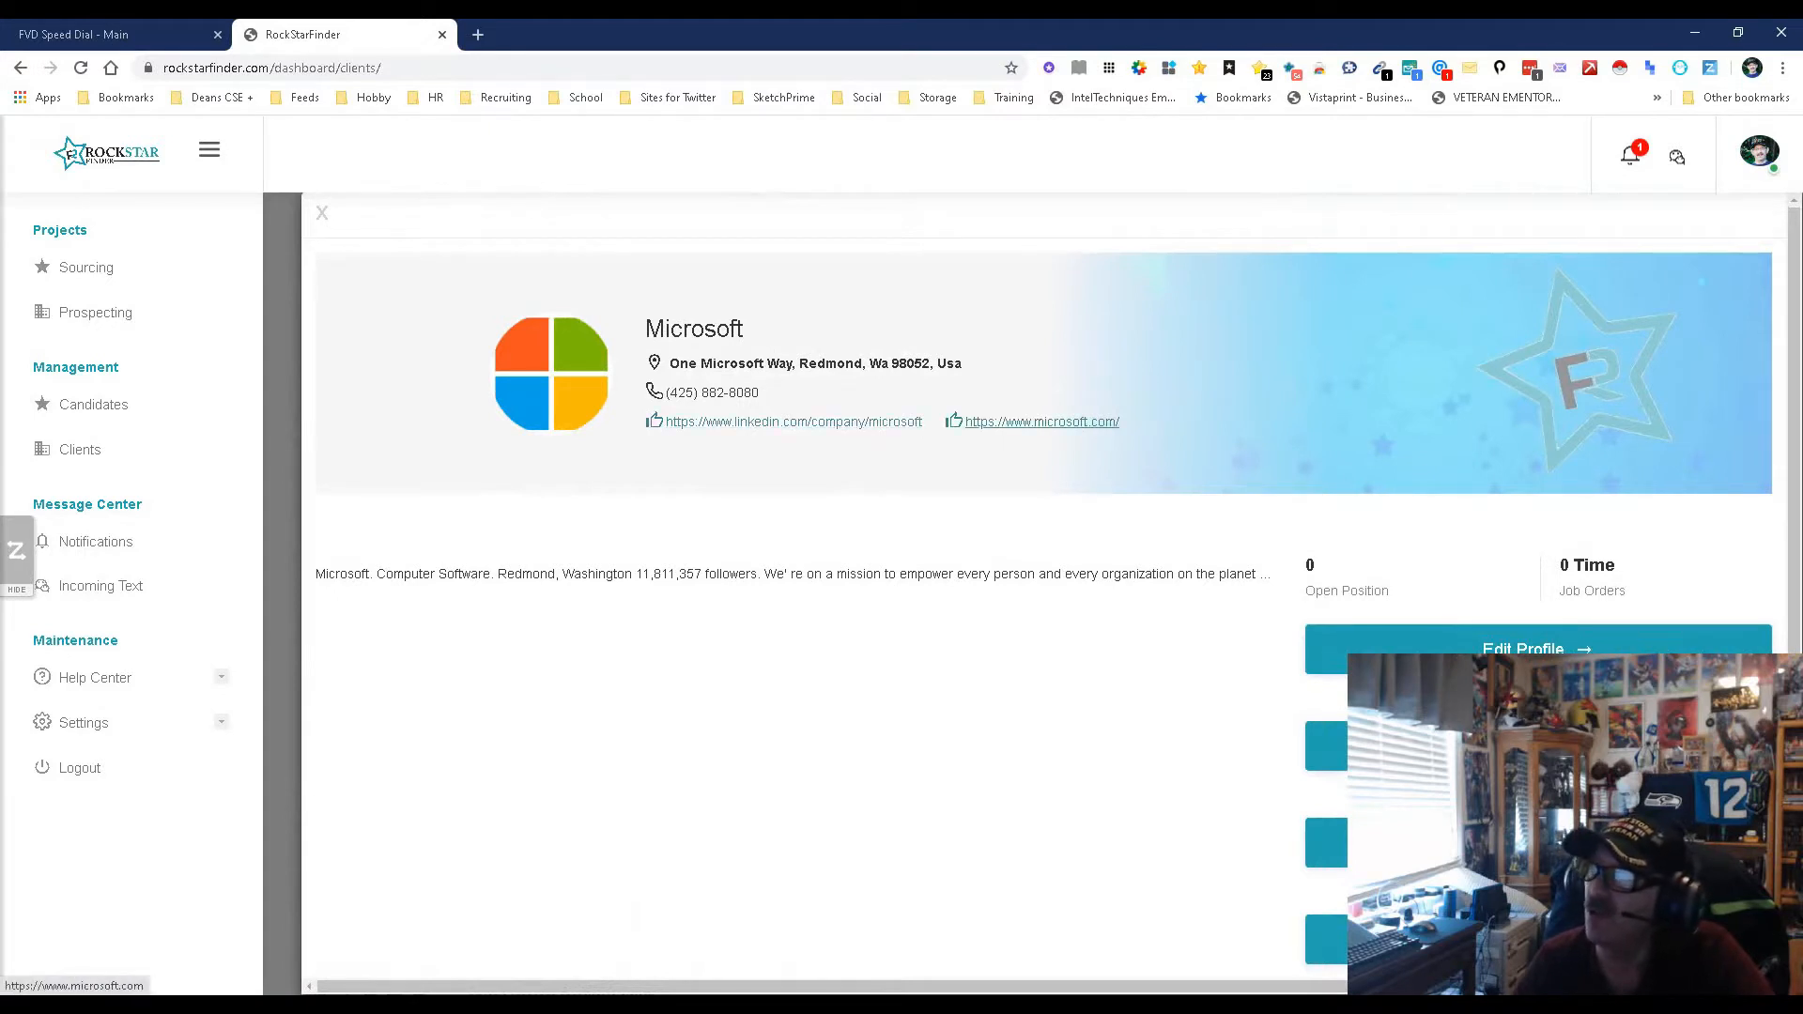
pyautogui.scroll(-1, 1043, 375)
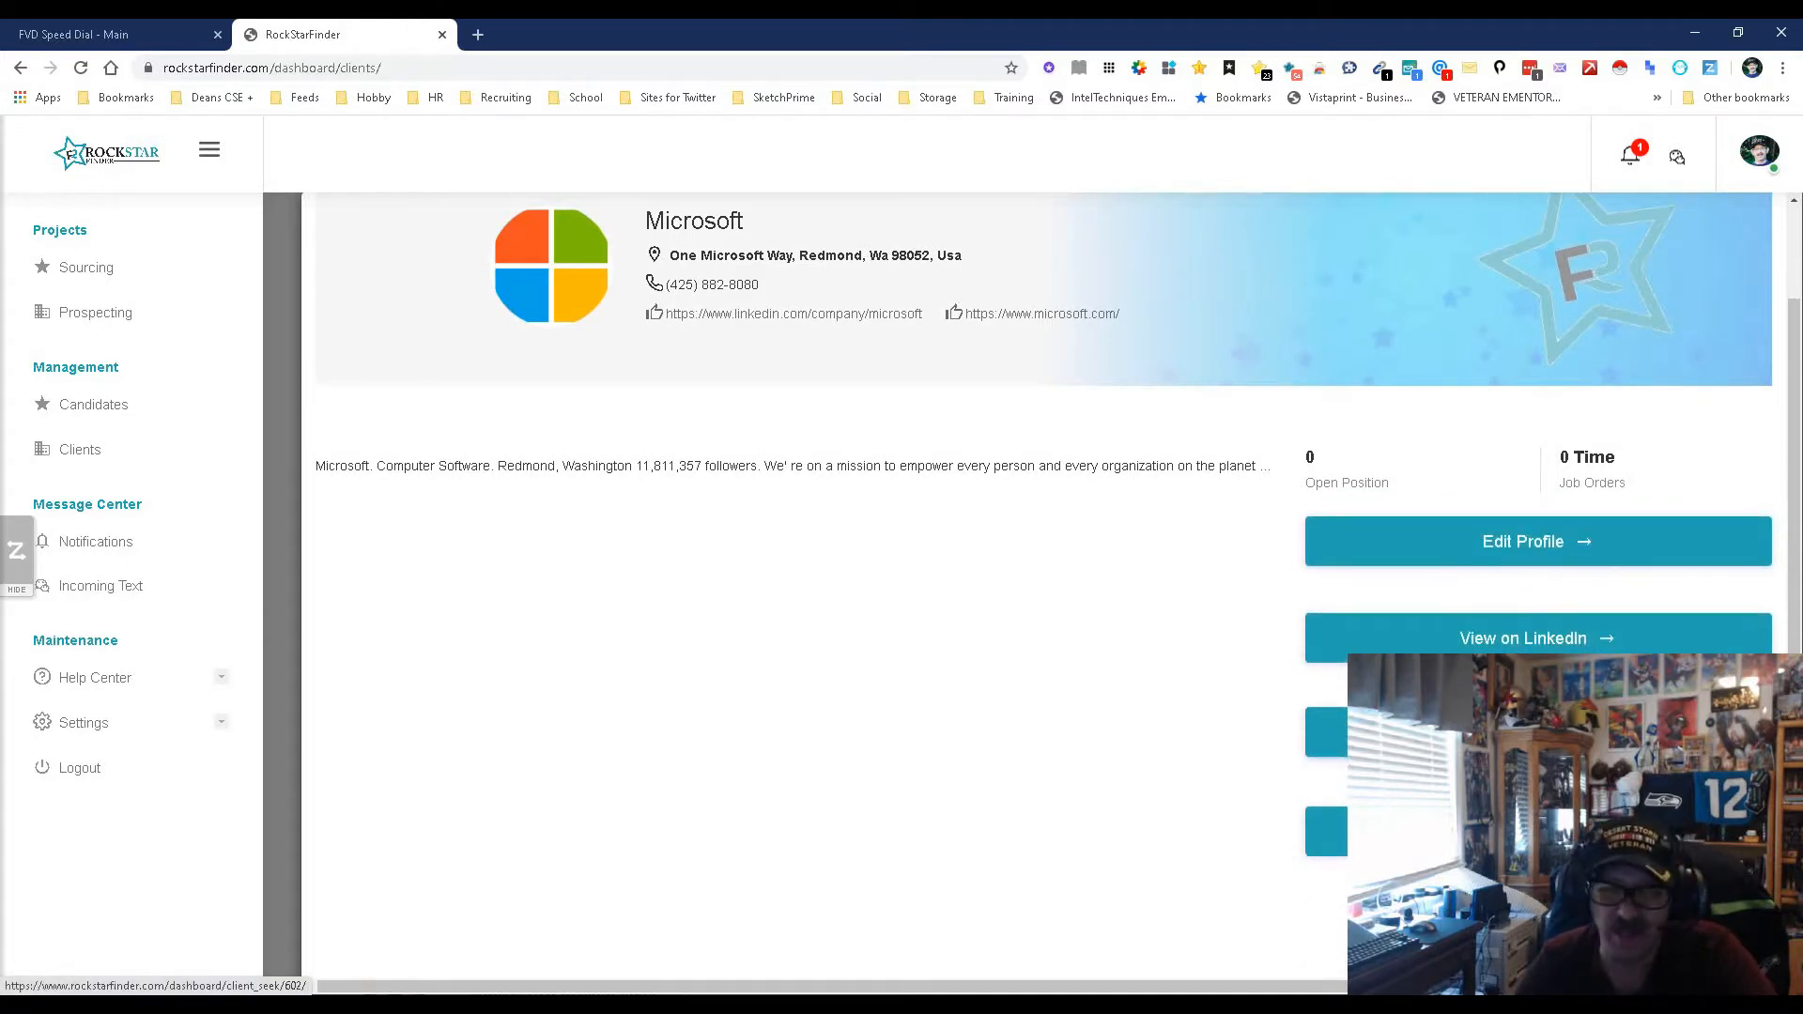
# Open the contact search for Microsoft from its profile and review the suggested contacts
pyautogui.click(1538, 732)
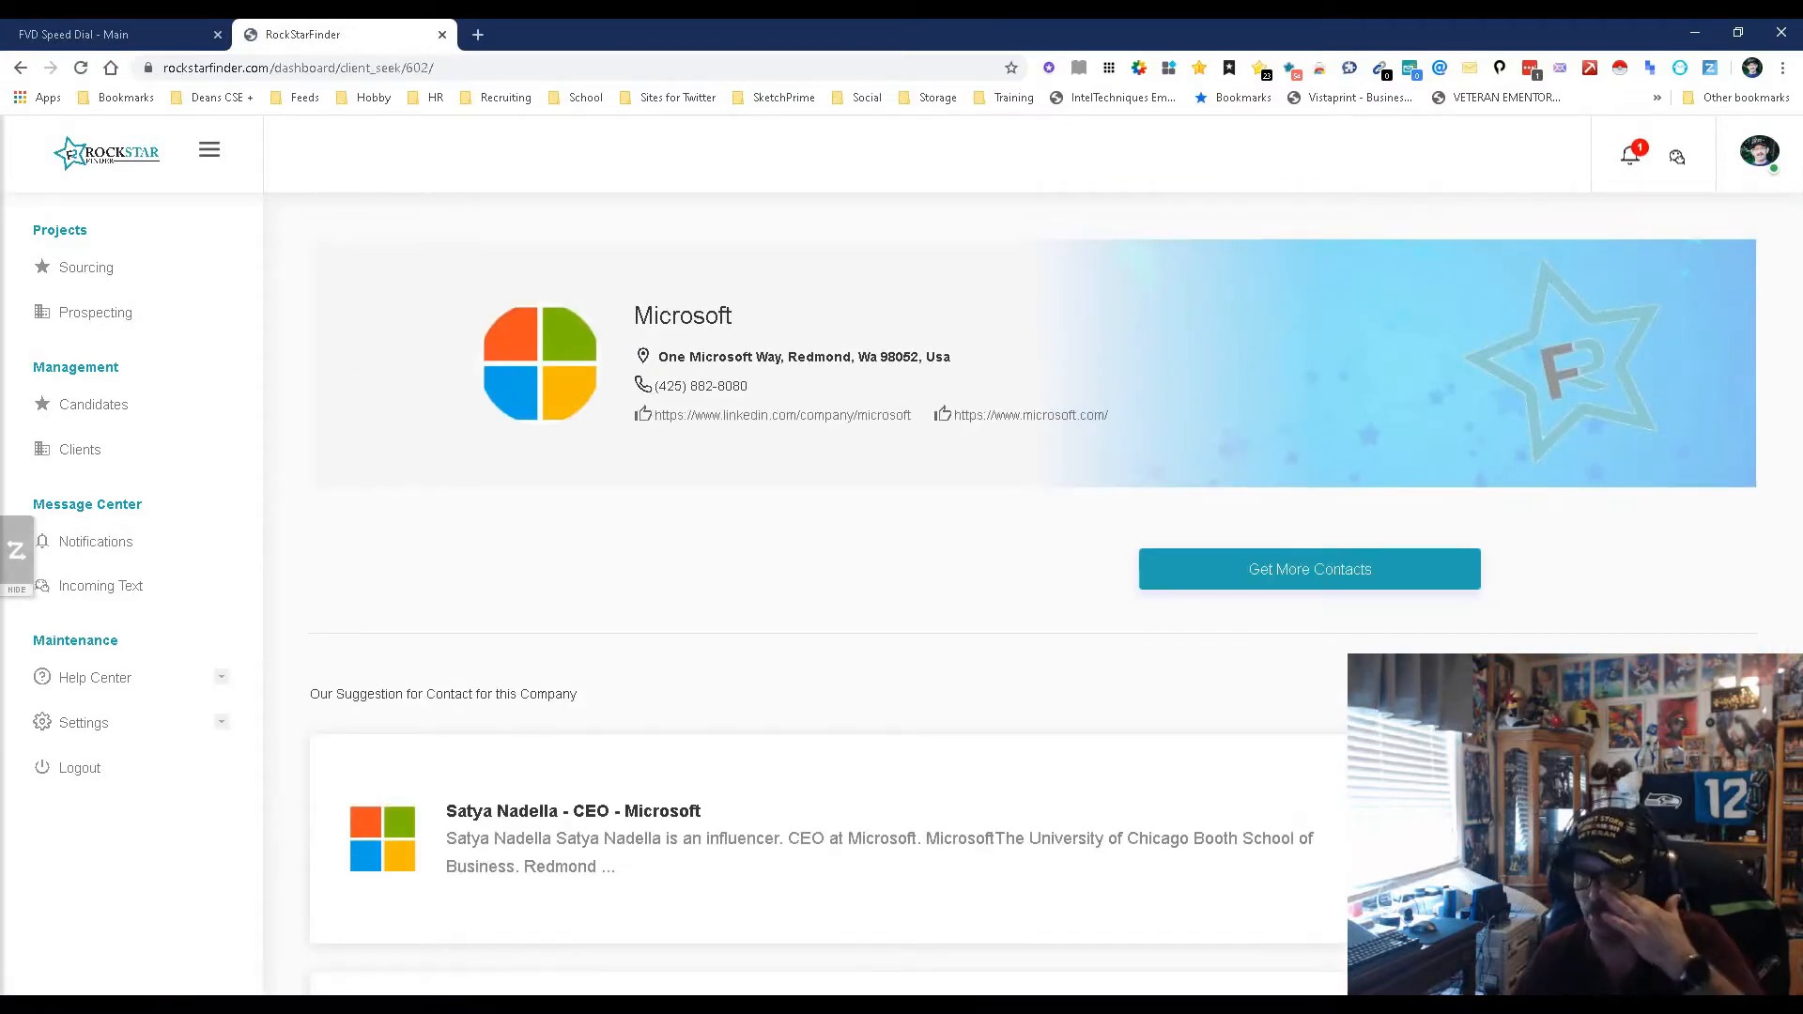
pyautogui.scroll(-2, 1538, 732)
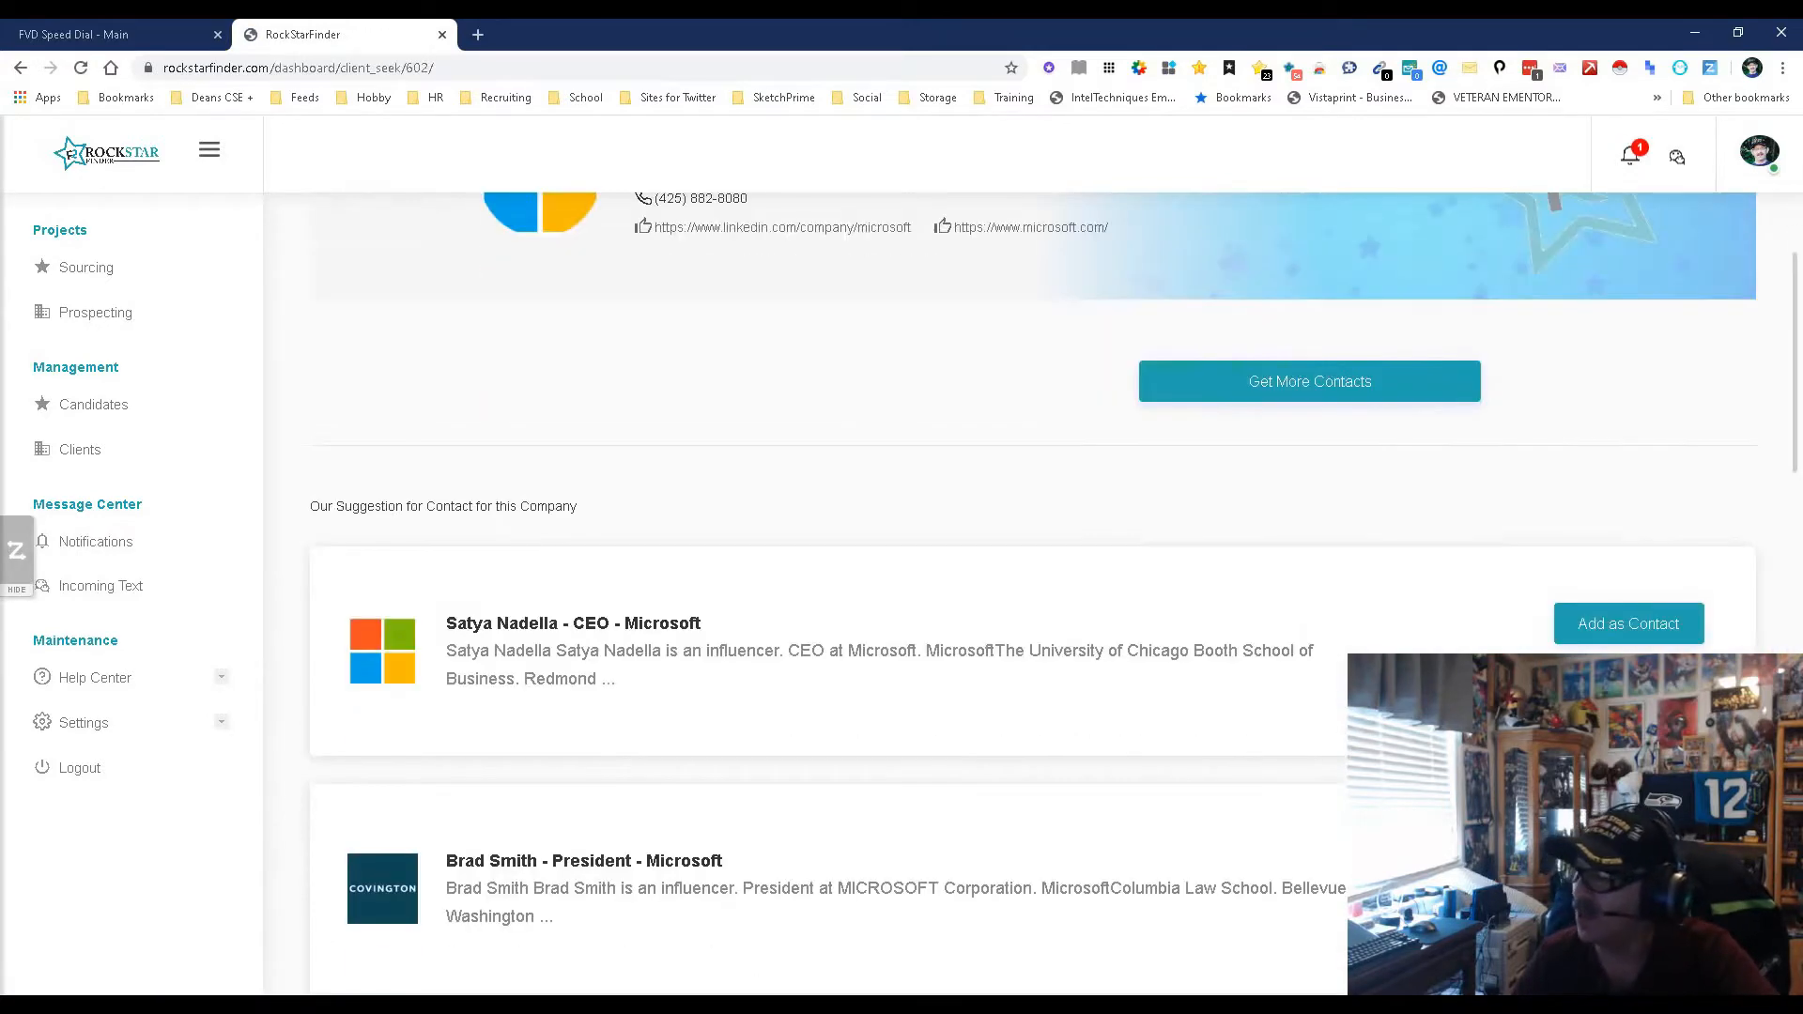
pyautogui.scroll(-15, 1538, 733)
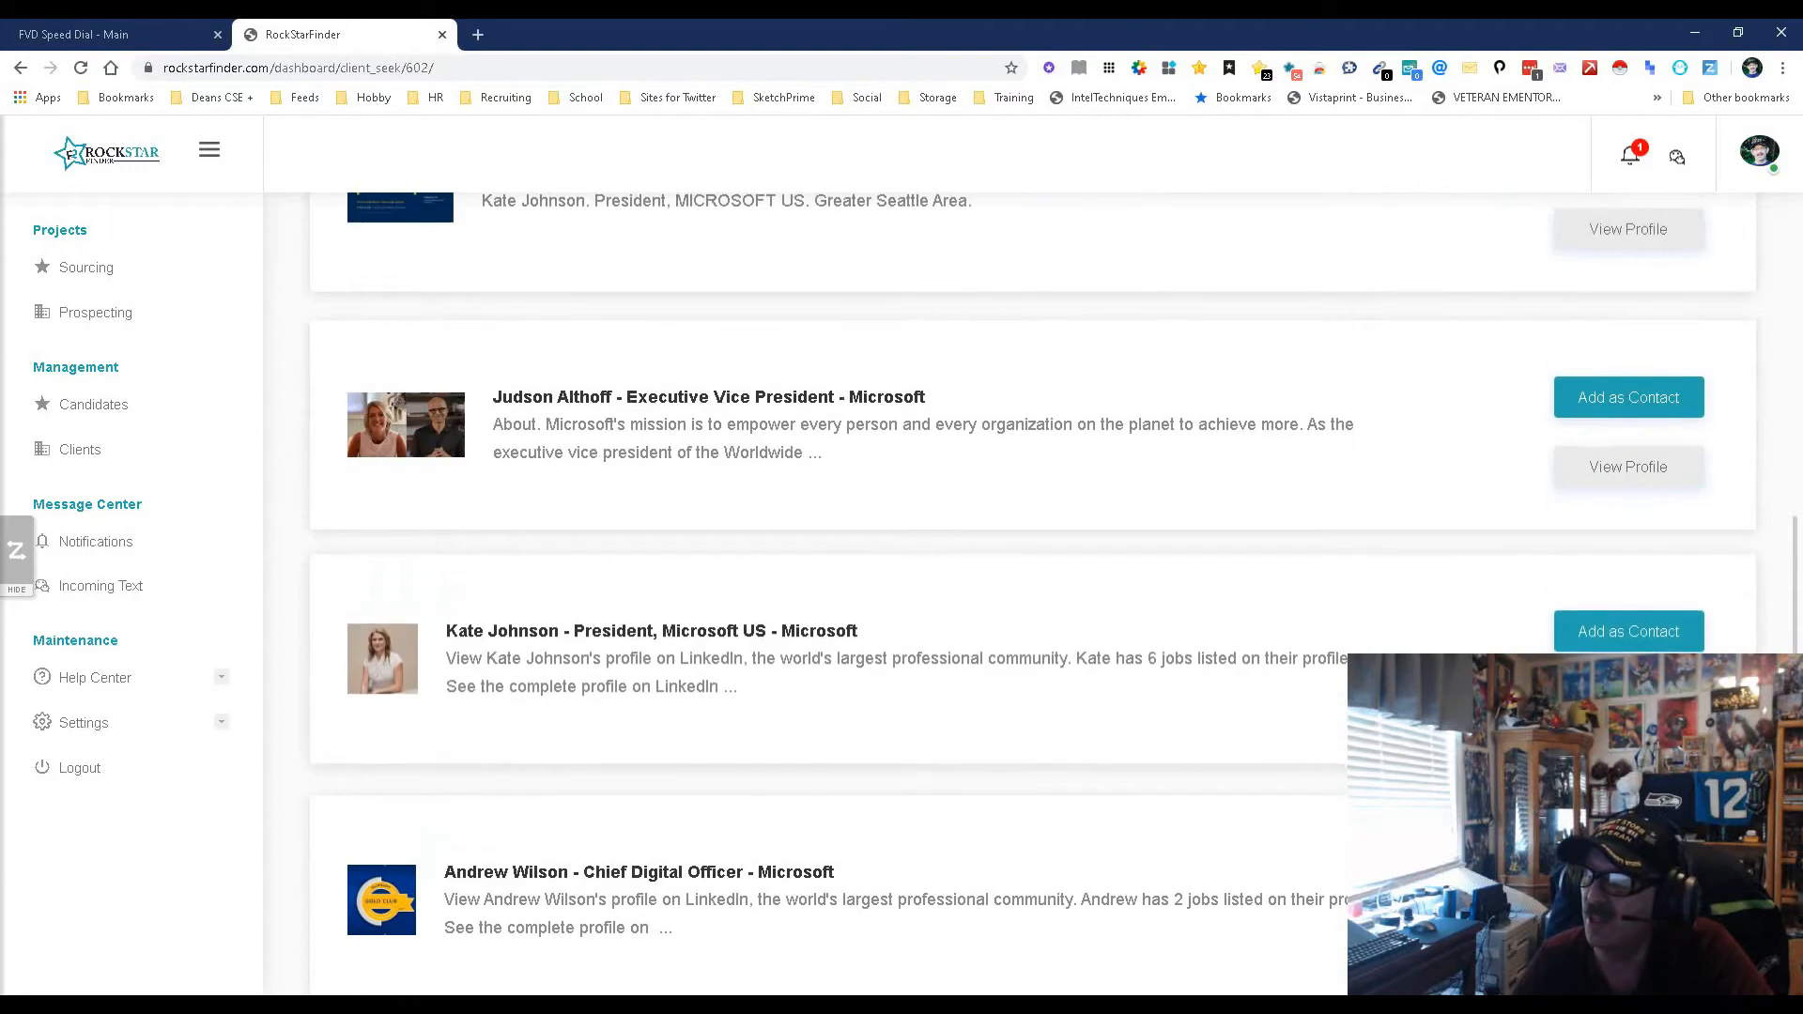
pyautogui.scroll(-4, 1539, 732)
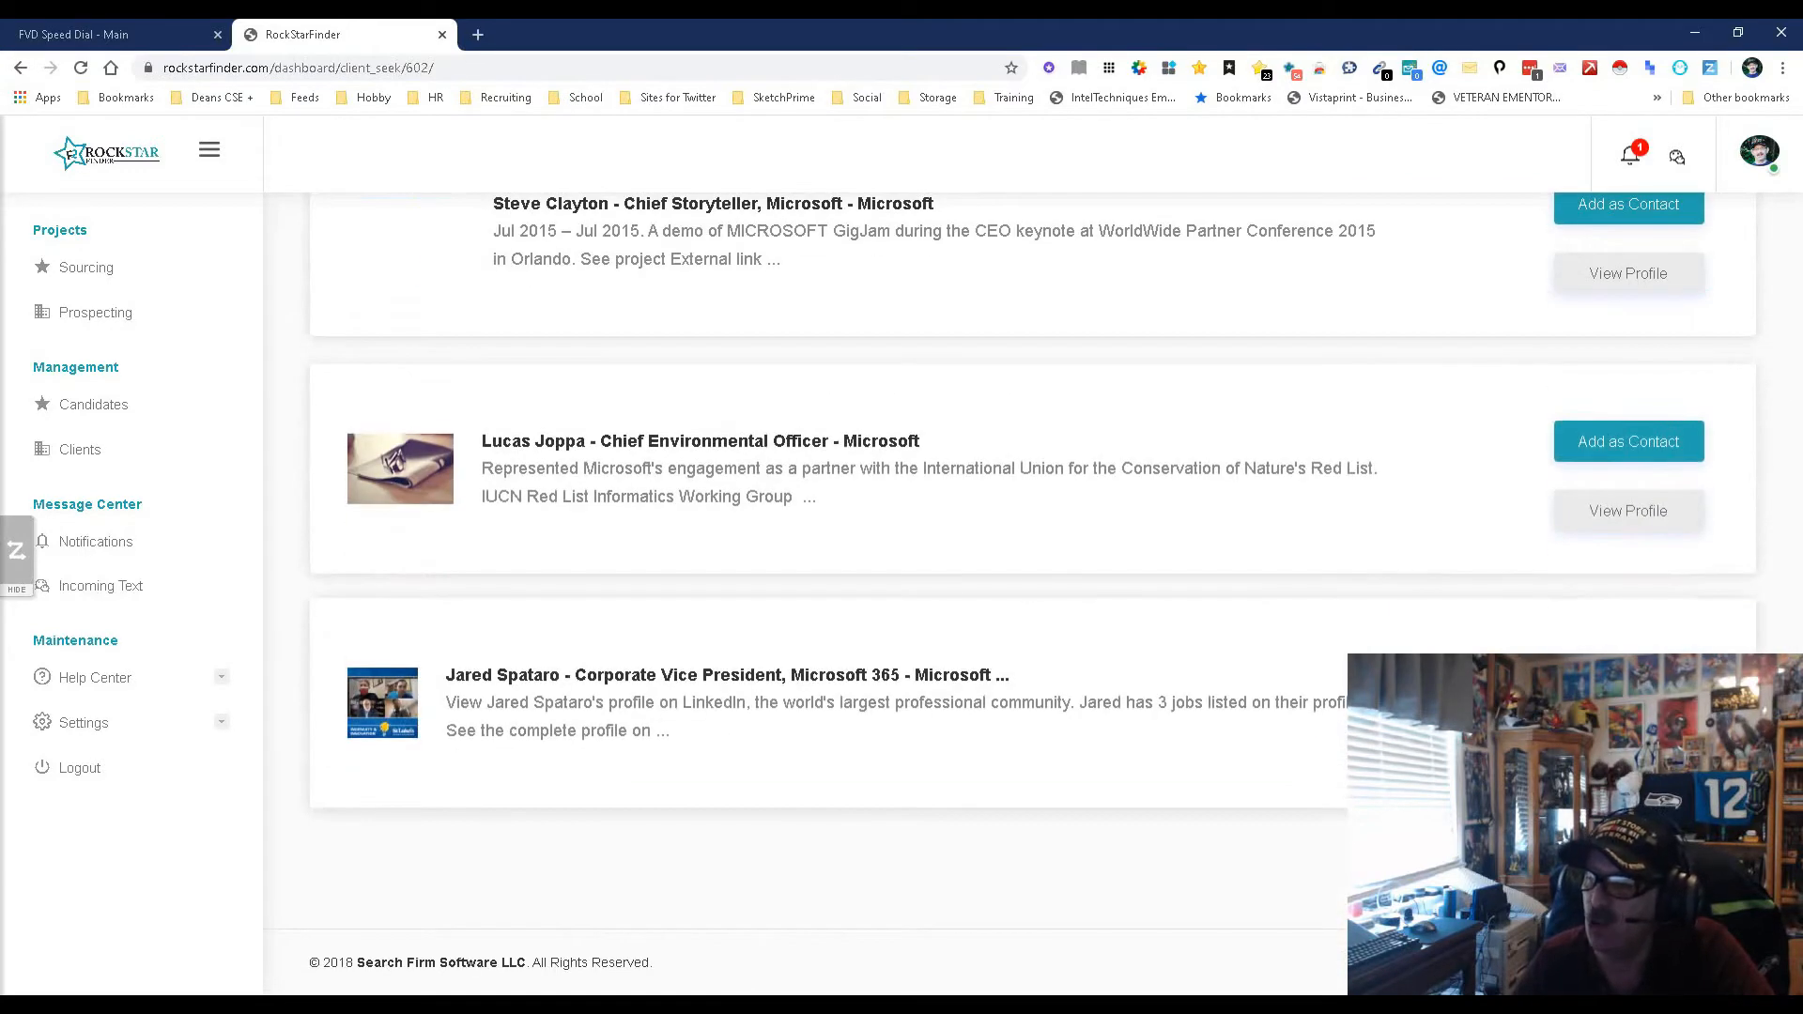
pyautogui.scroll(20, 1033, 592)
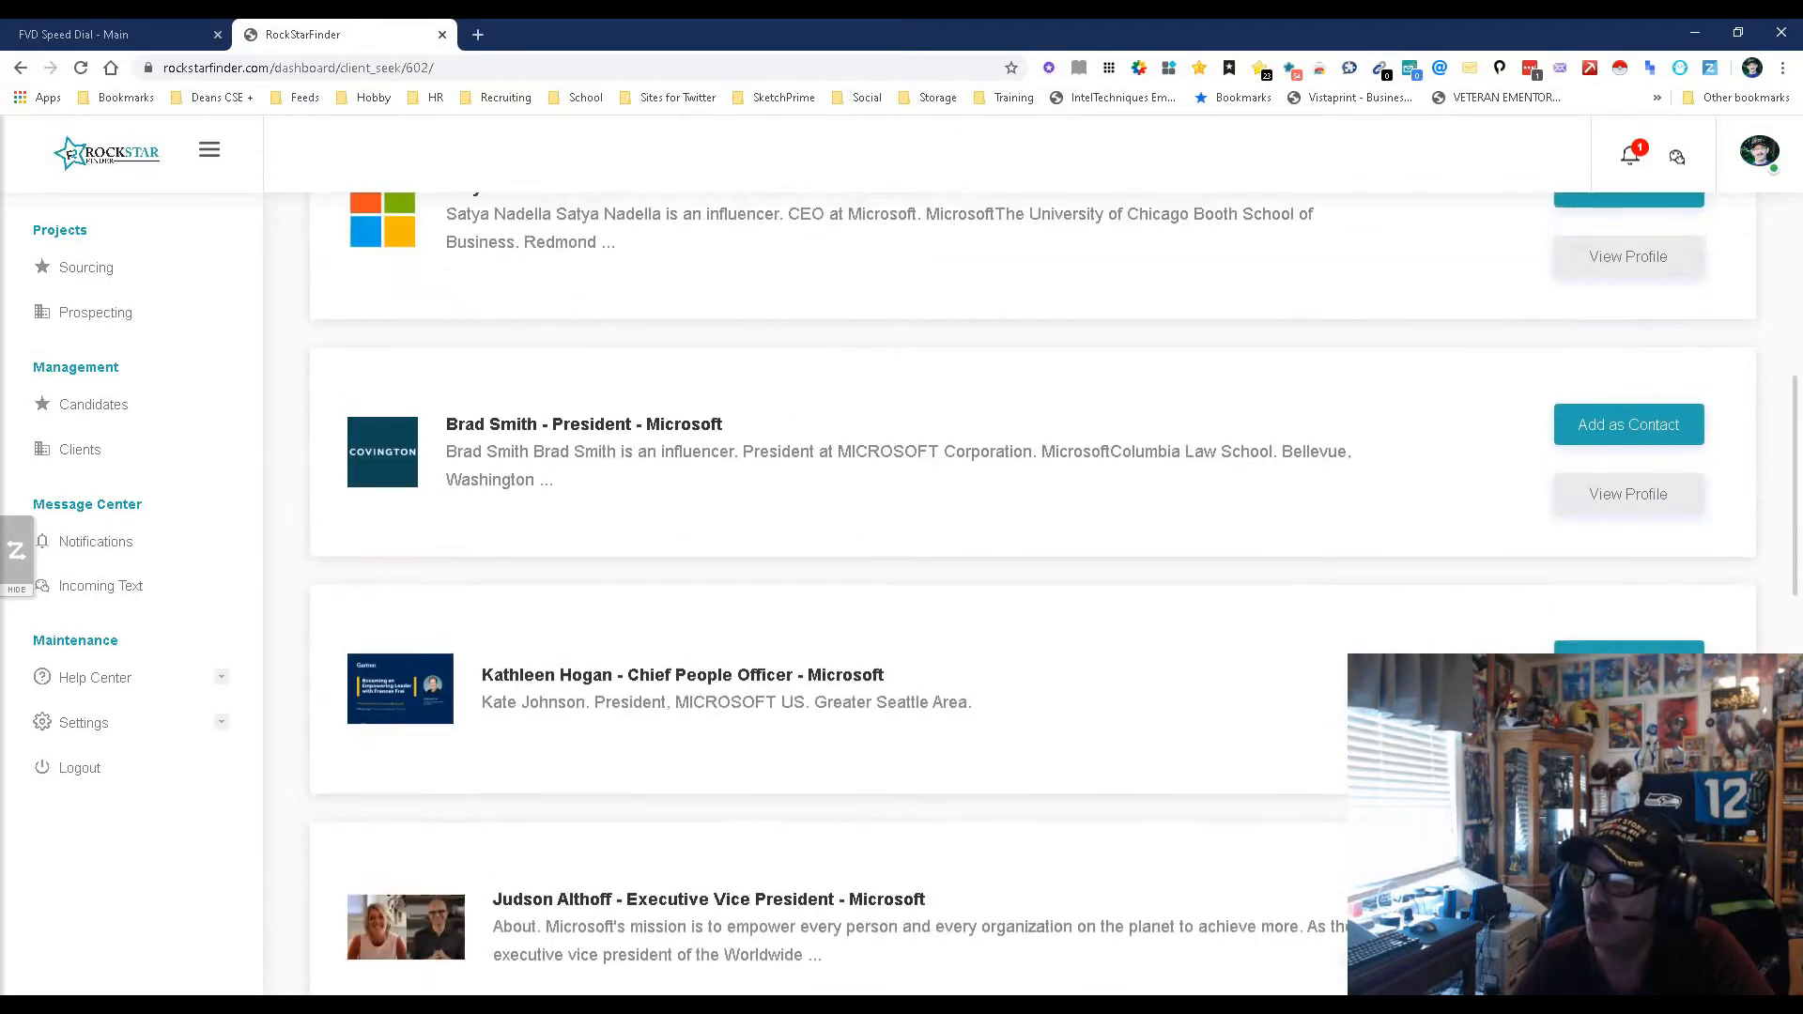
pyautogui.scroll(-2, 1034, 592)
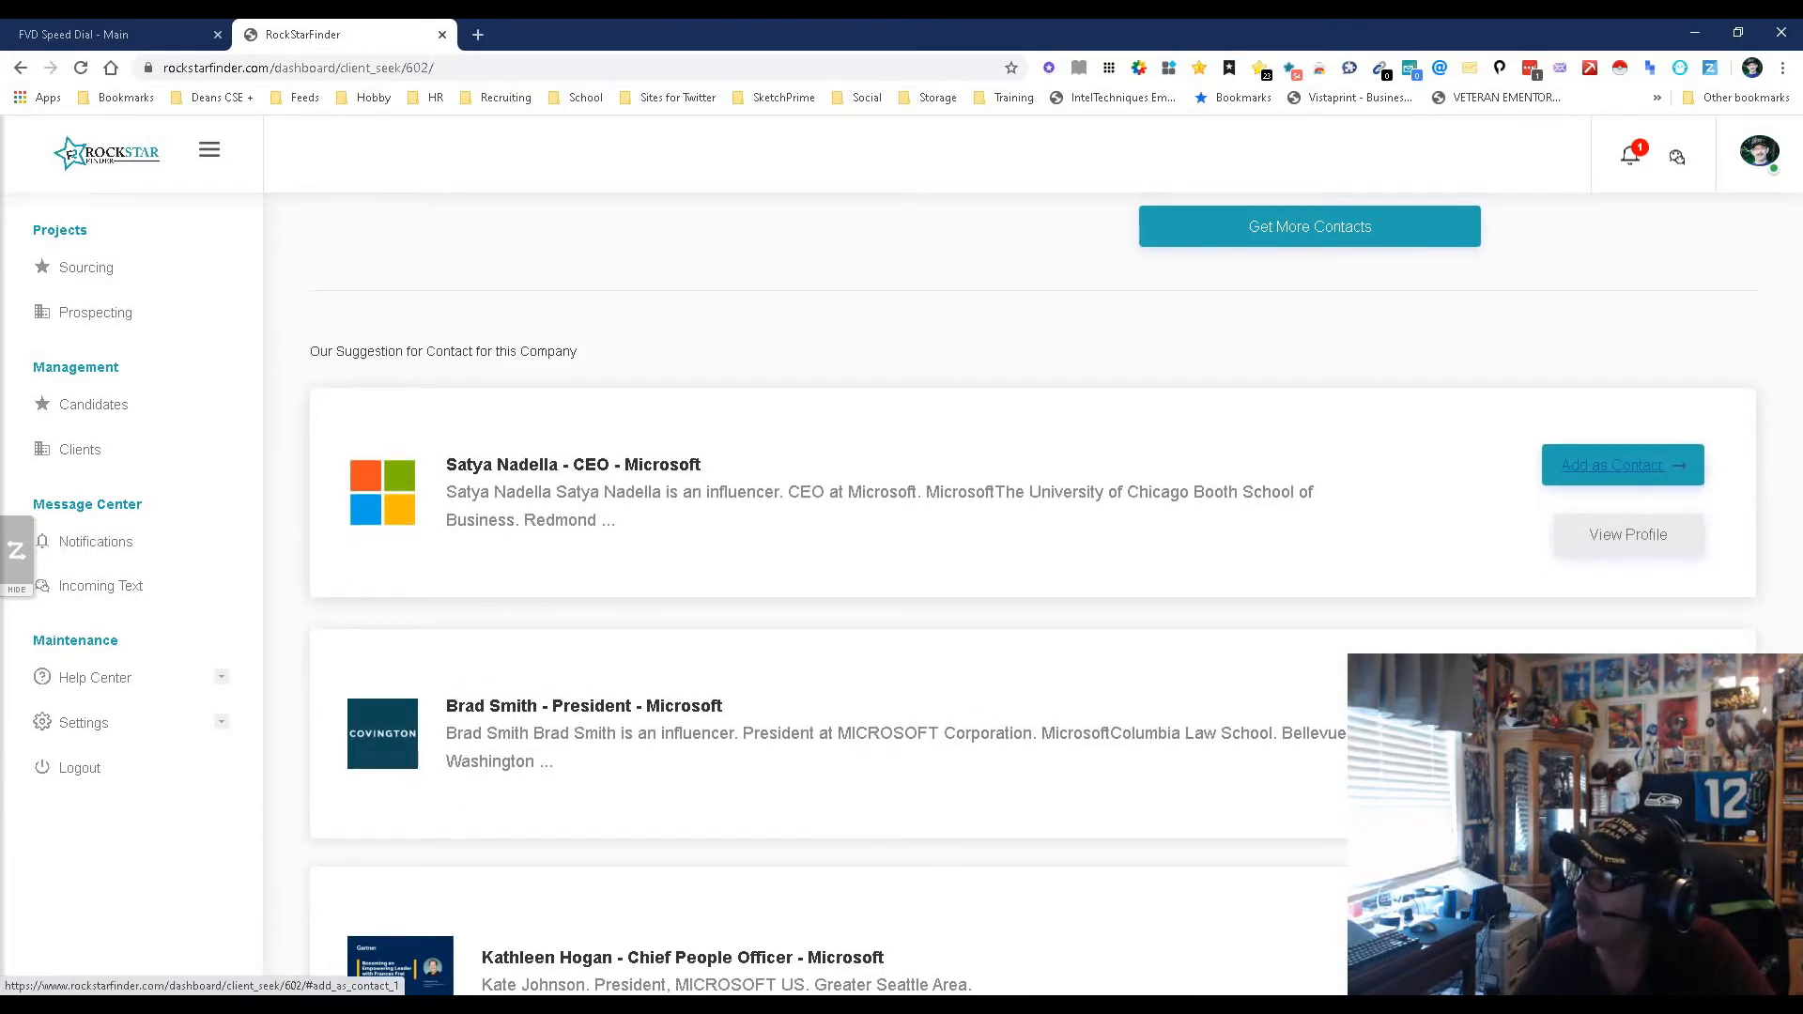
# Inspect the Add as HR Contact option for the suggested Microsoft CEO and view the CEO's LinkedIn profile, without adding the contact
pyautogui.click(1630, 467)
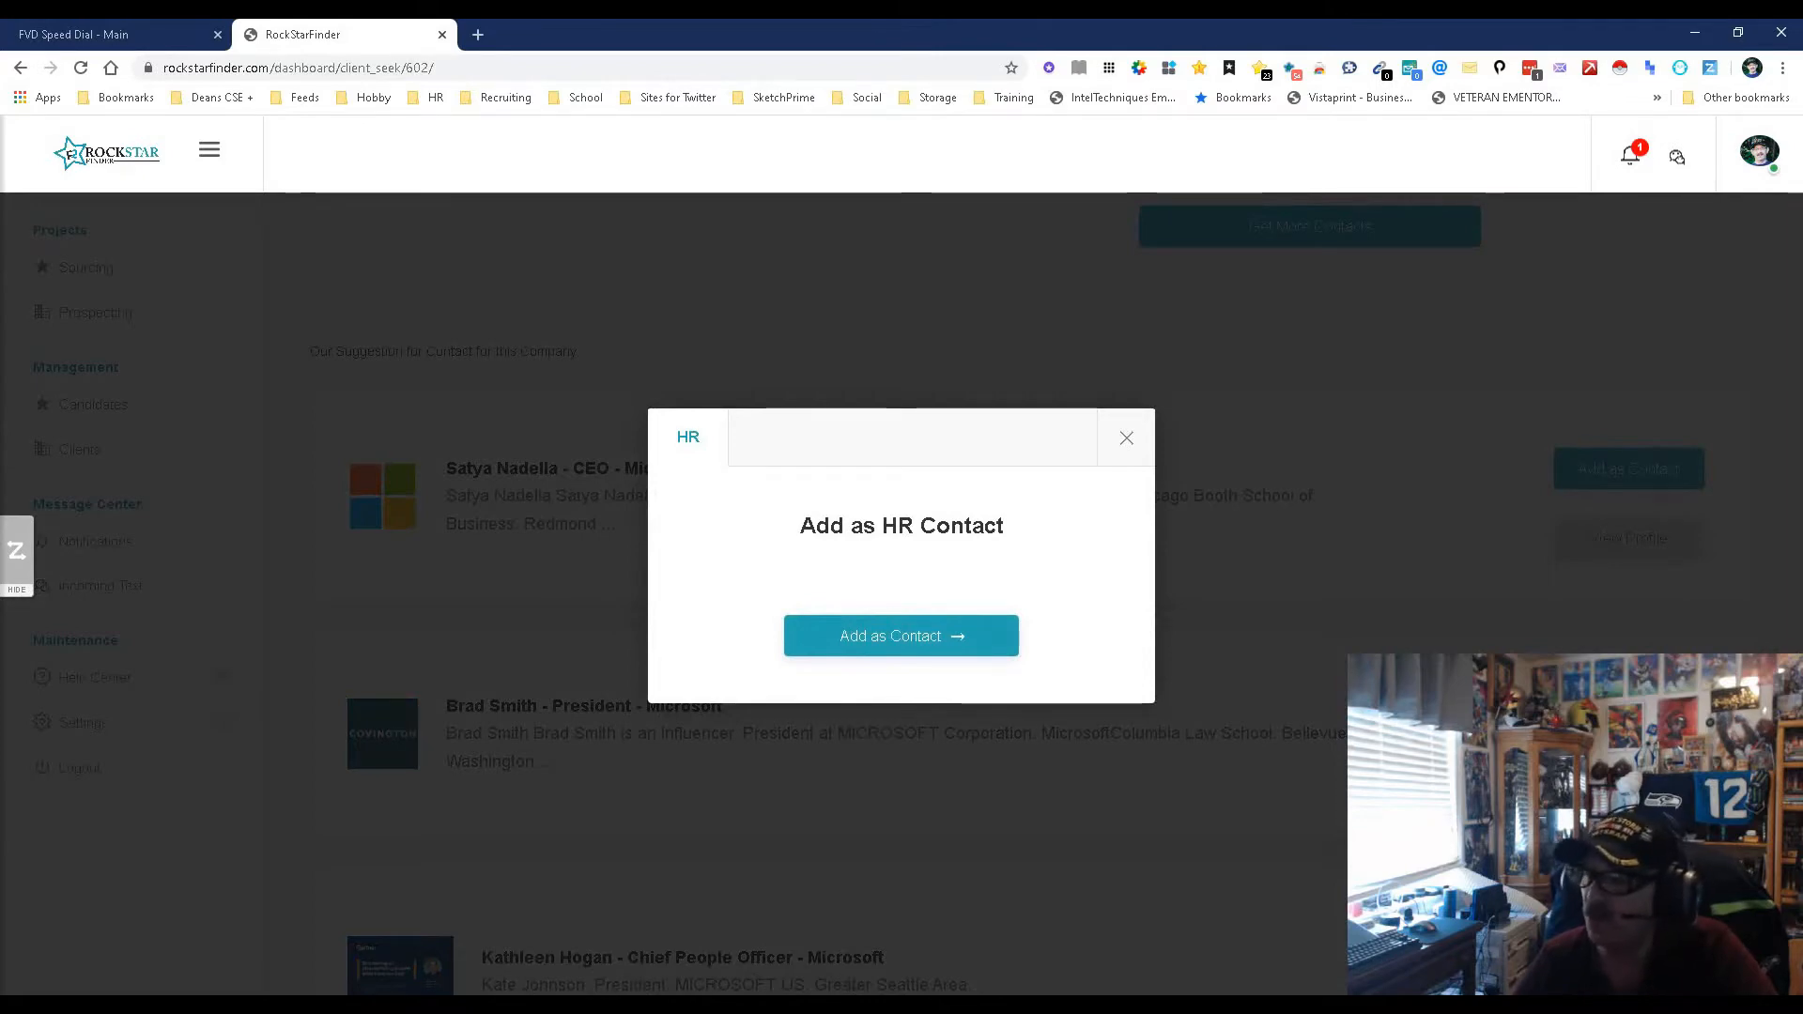
pyautogui.click(1127, 438)
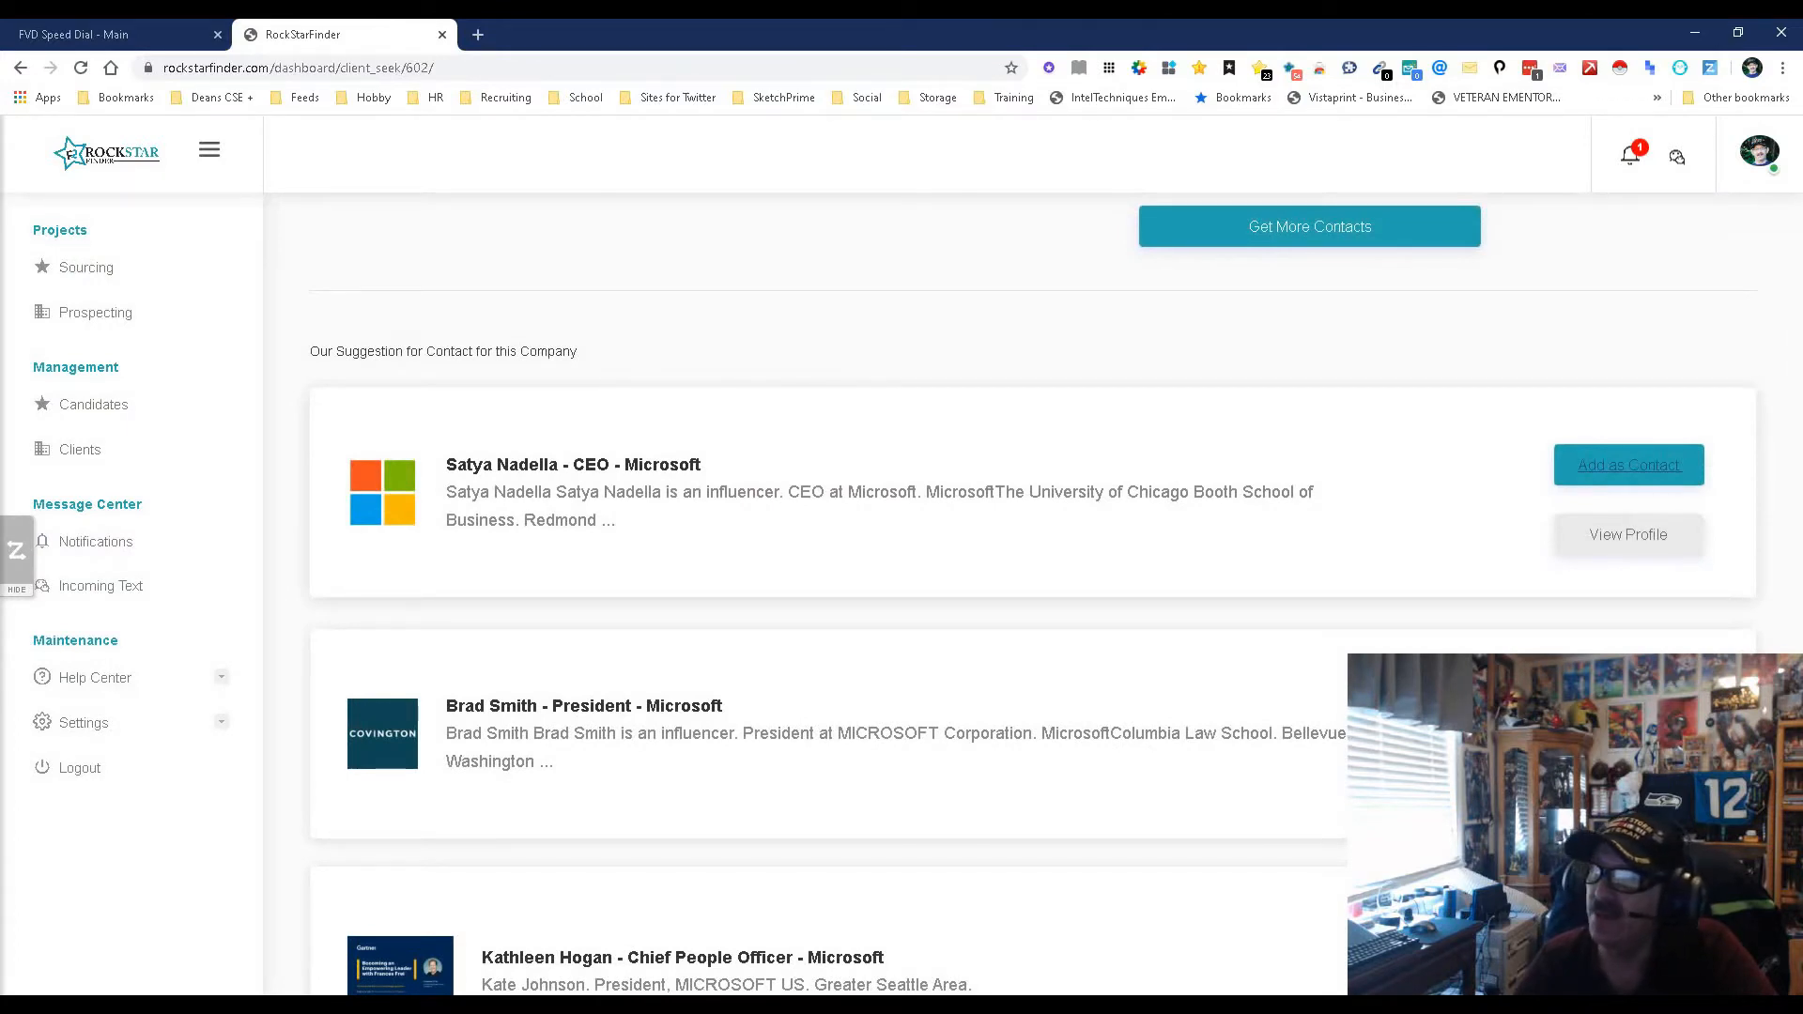
pyautogui.click(1629, 534)
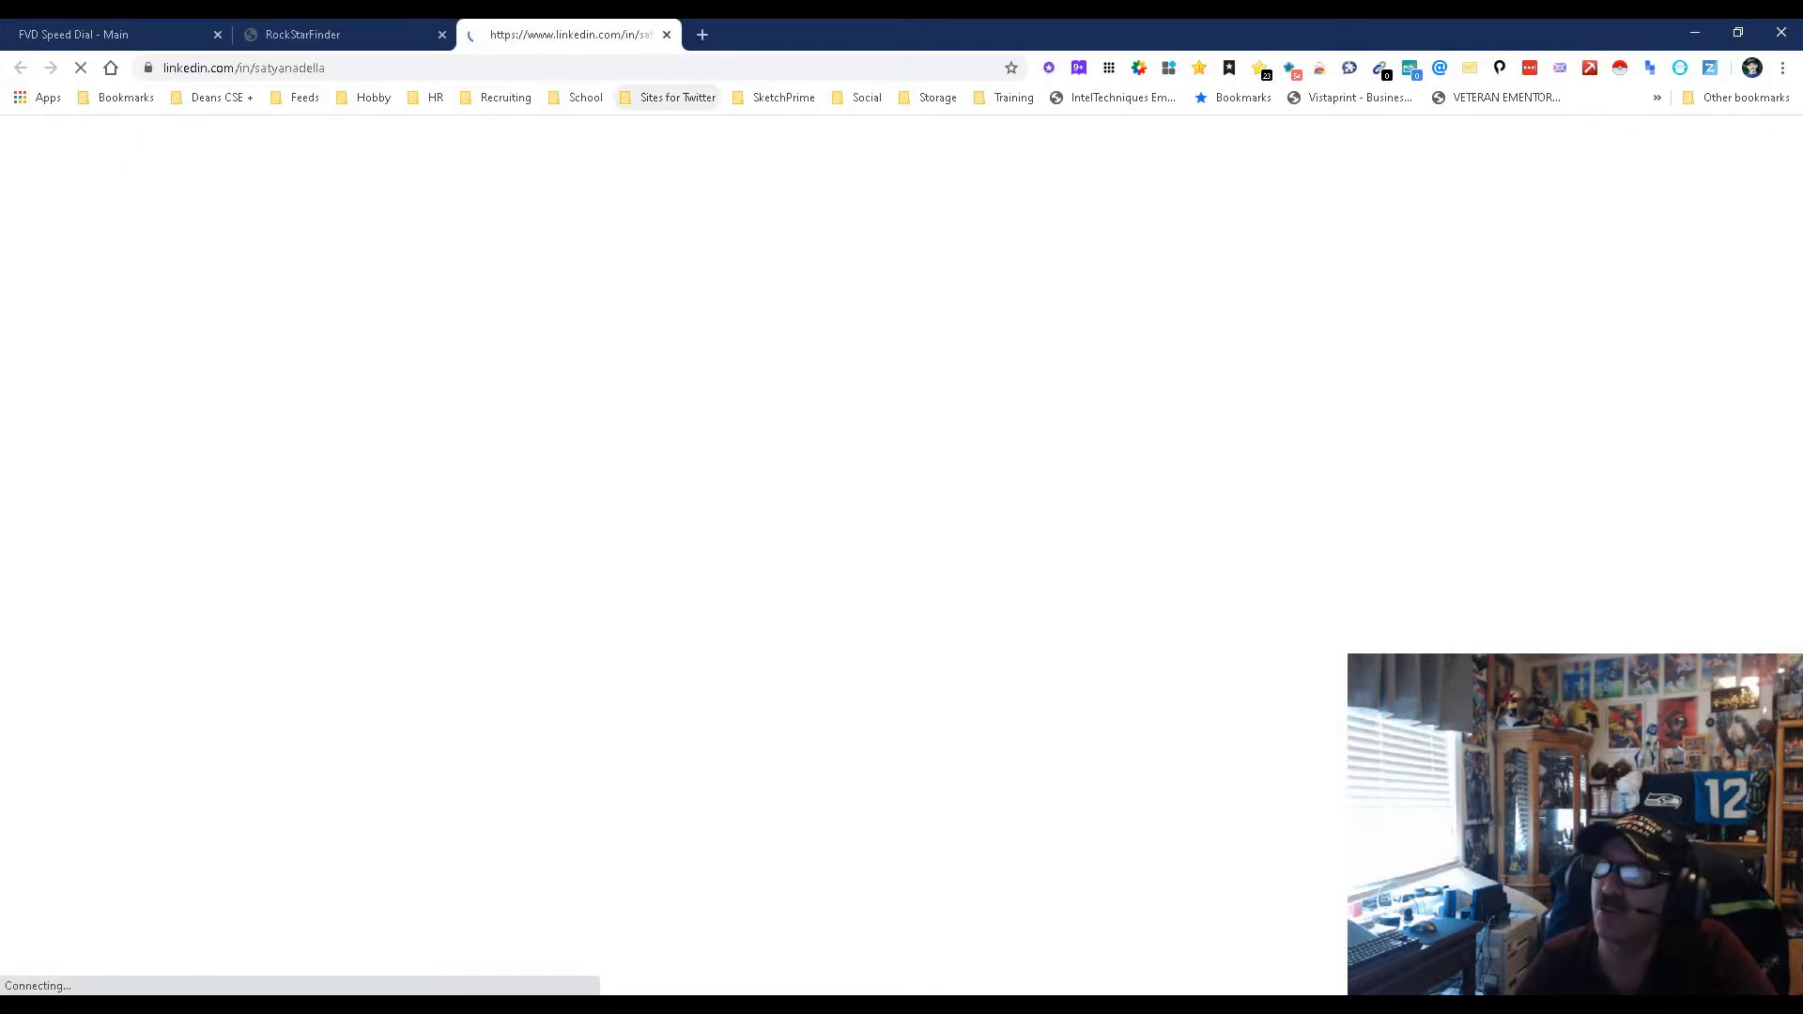
pyautogui.hotkey('ctrl', 'w')
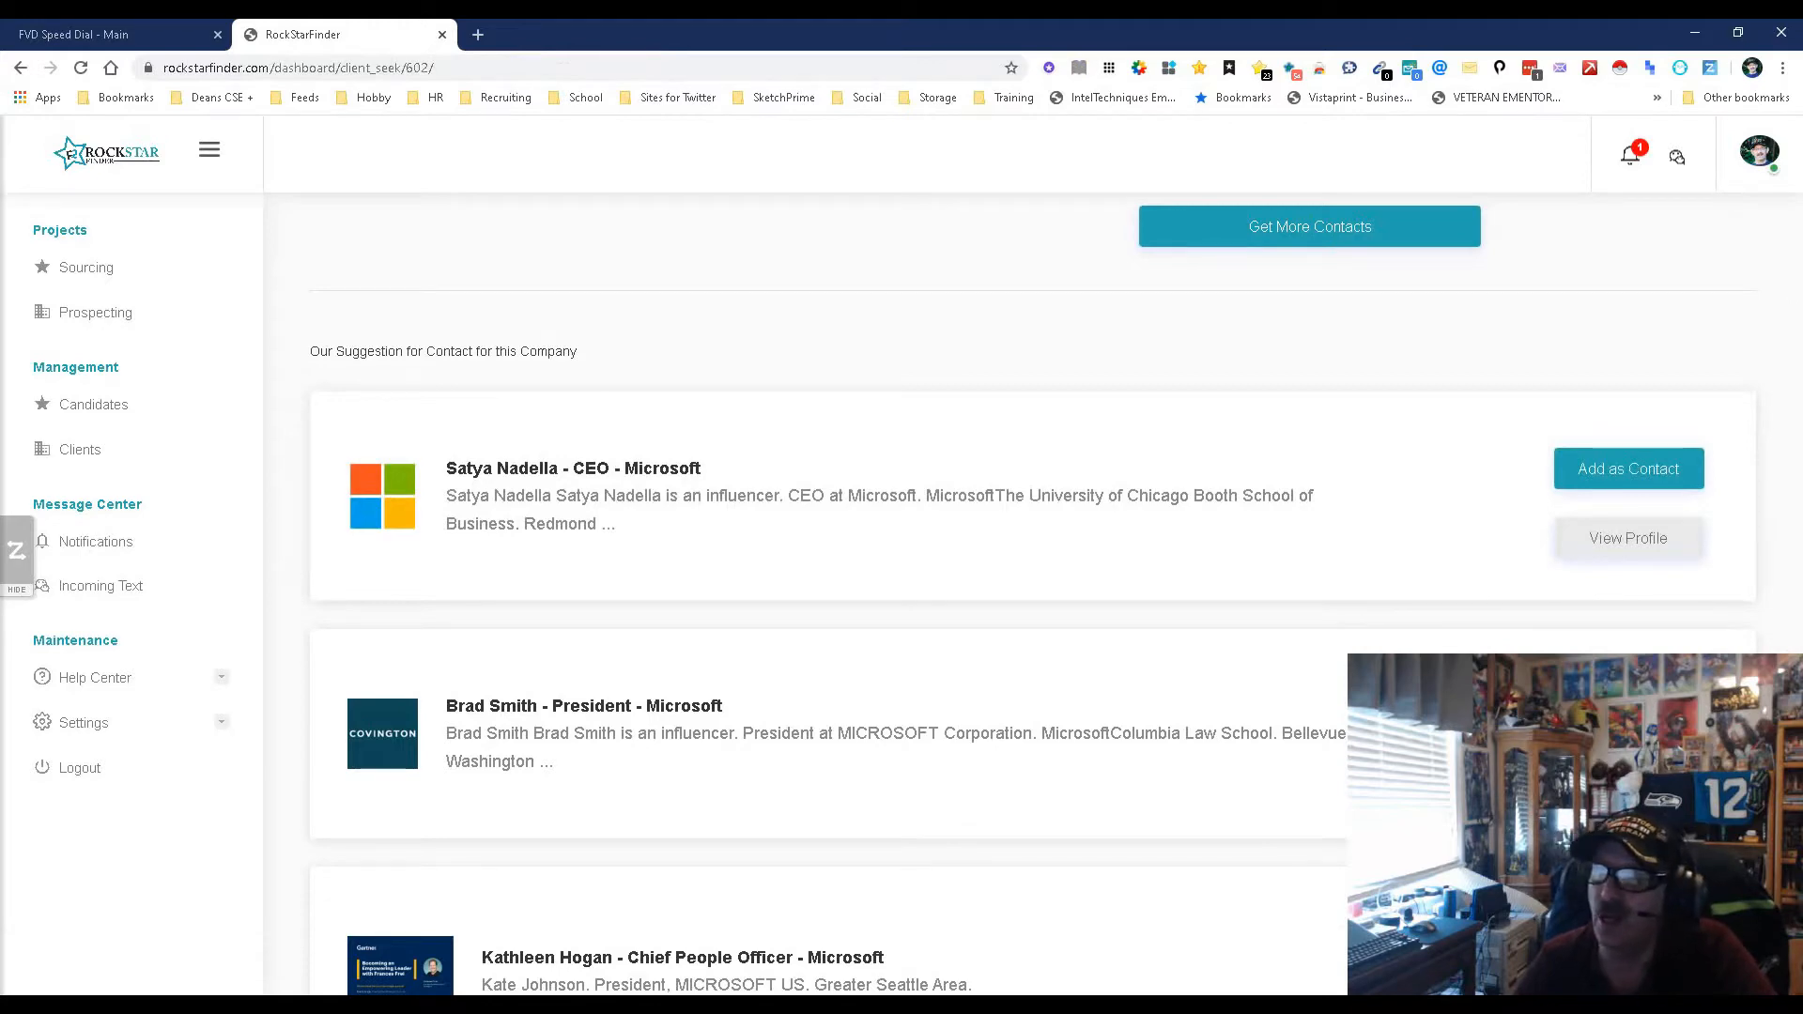
# Recheck the CEO's Add as HR Contact option without adding, and look over the other contacts suggested for Microsoft
pyautogui.click(1622, 465)
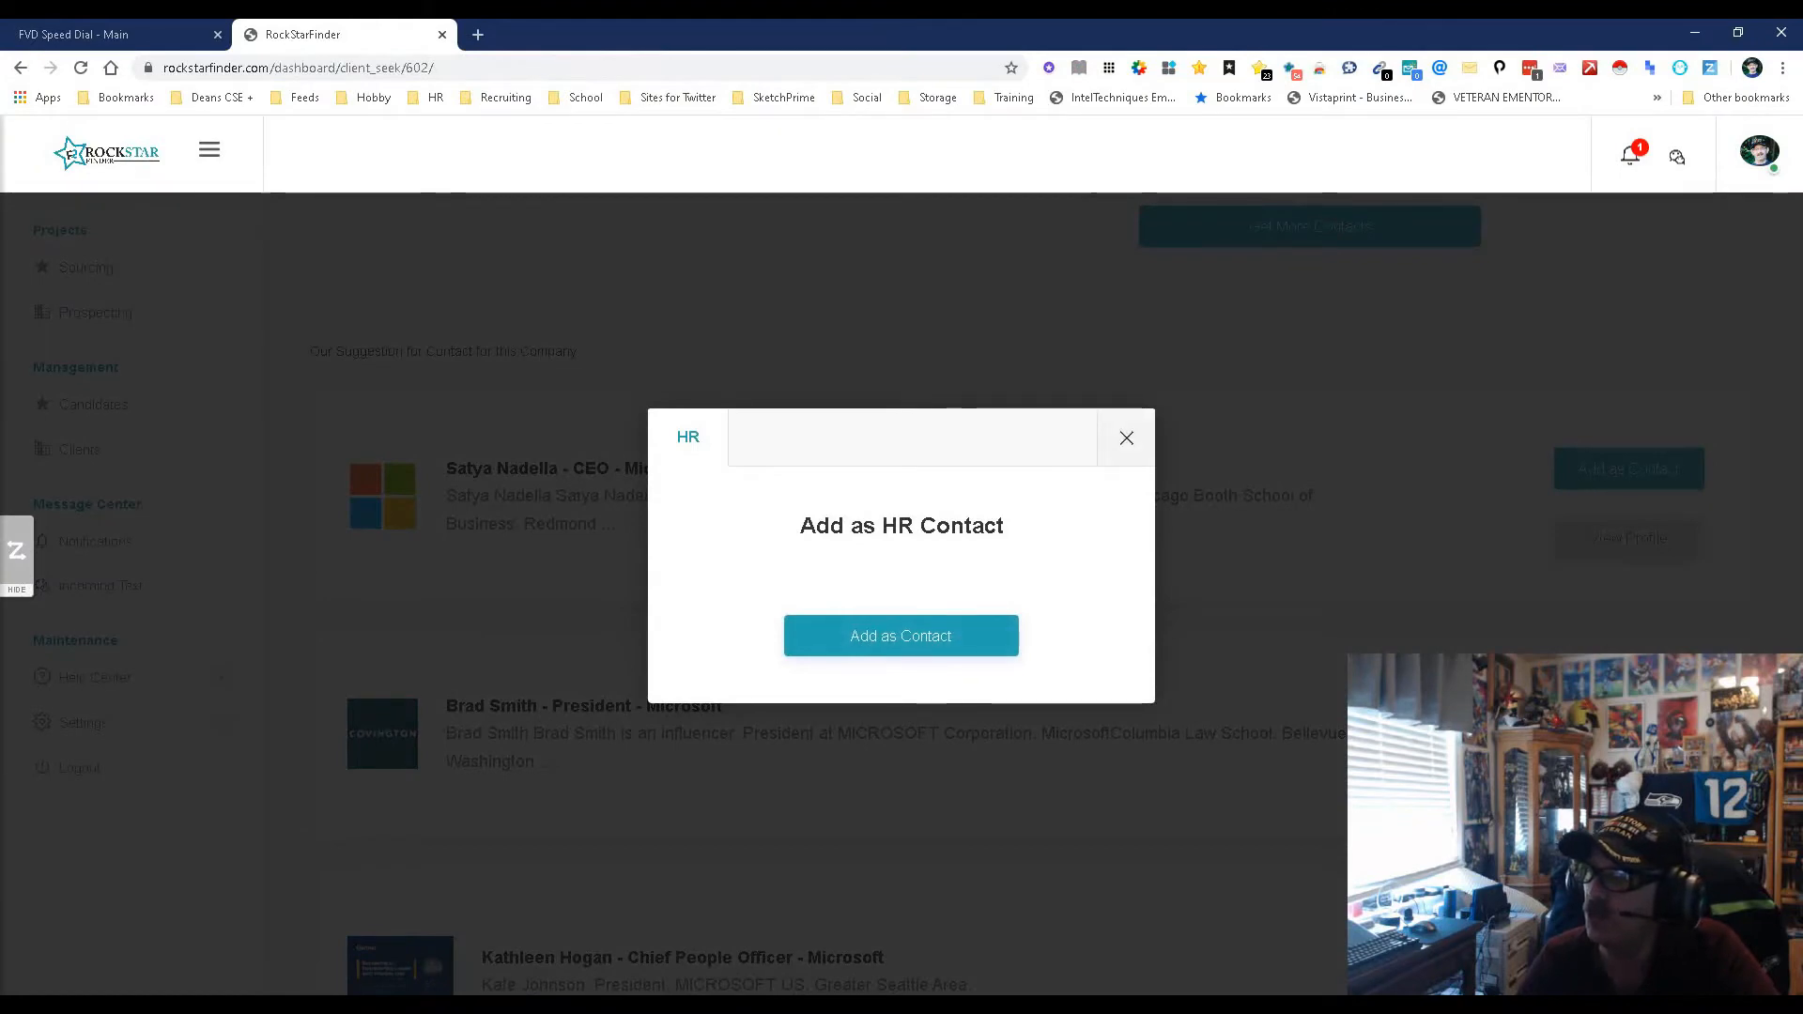
pyautogui.click(1127, 437)
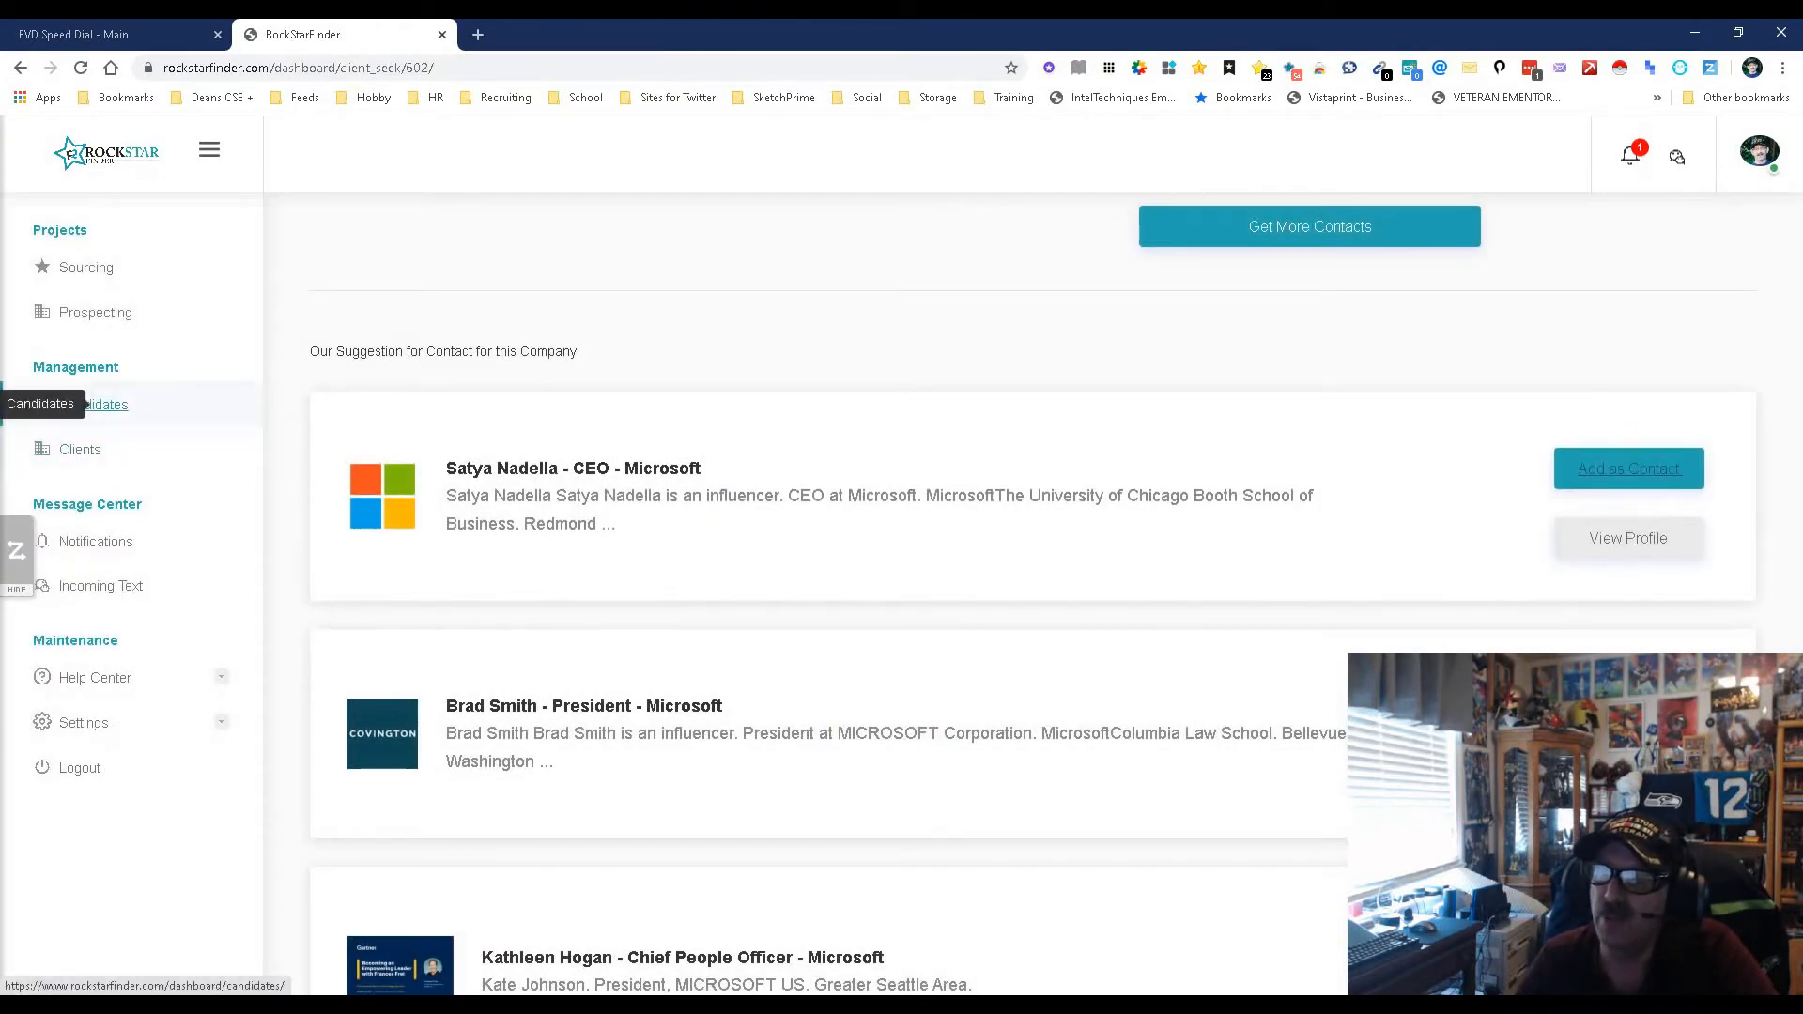
pyautogui.scroll(-6, 1033, 563)
pyautogui.scroll(5, 1033, 563)
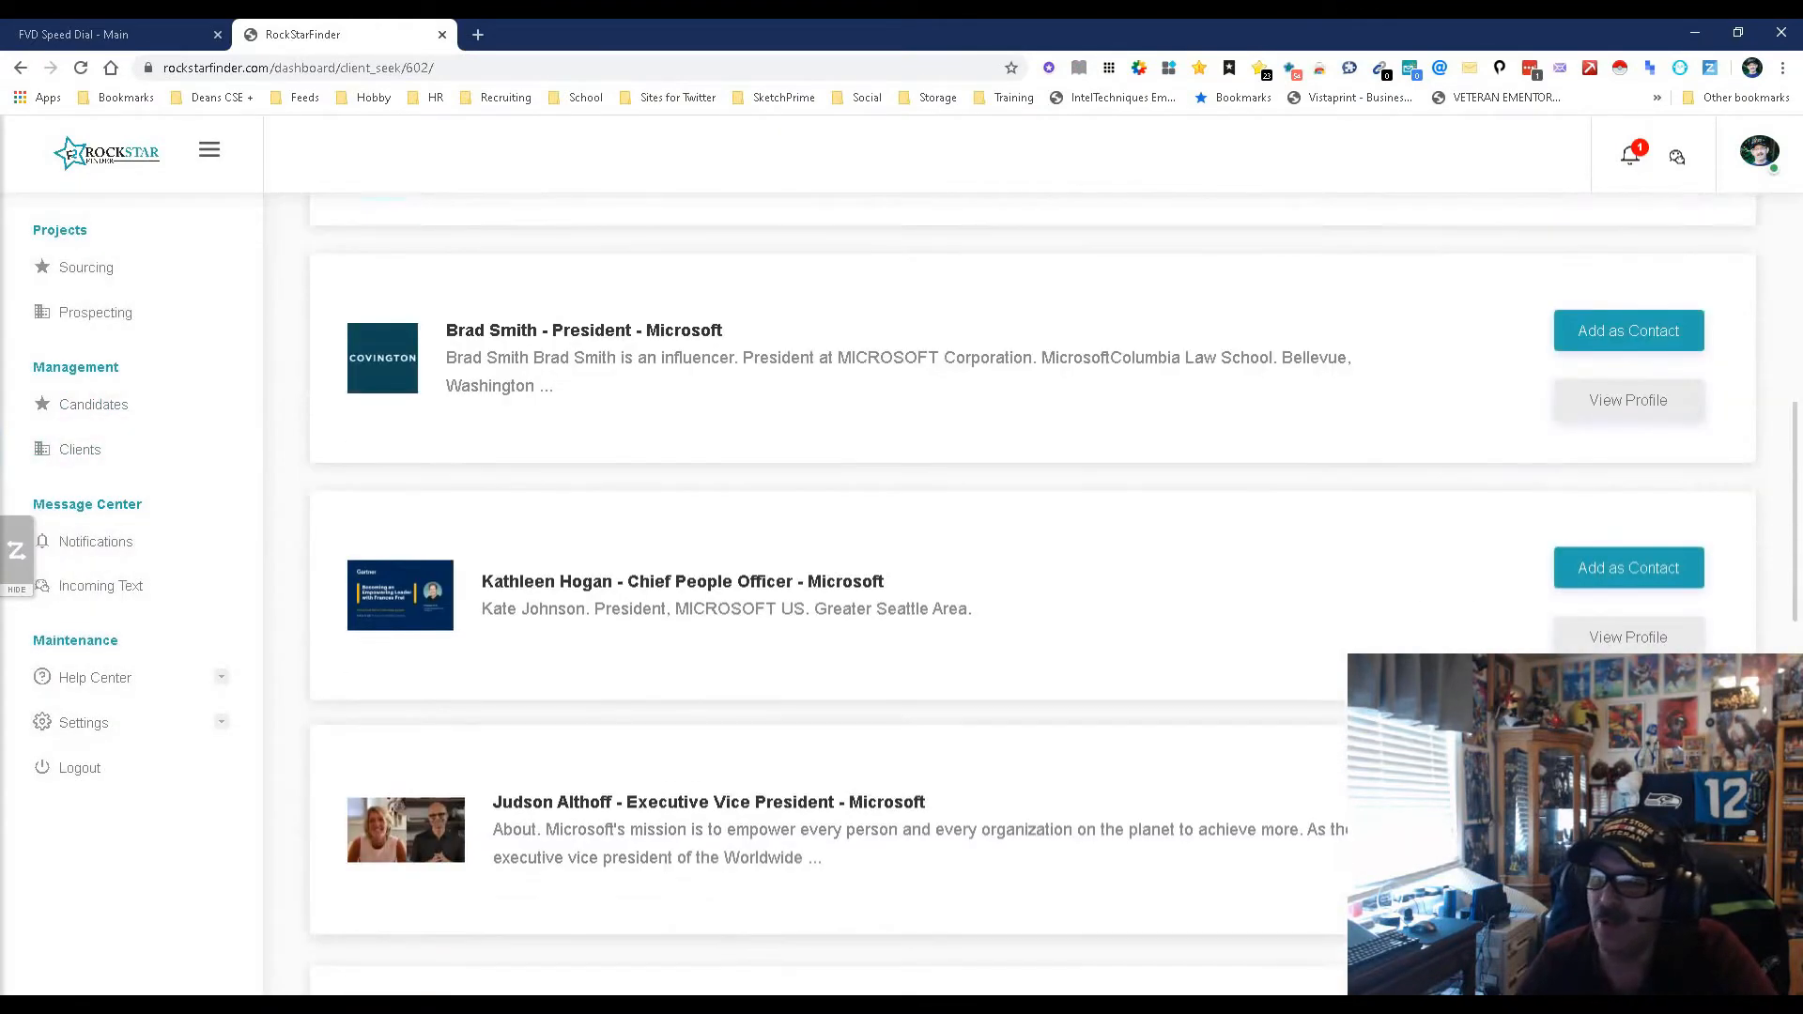
pyautogui.scroll(5, 1033, 564)
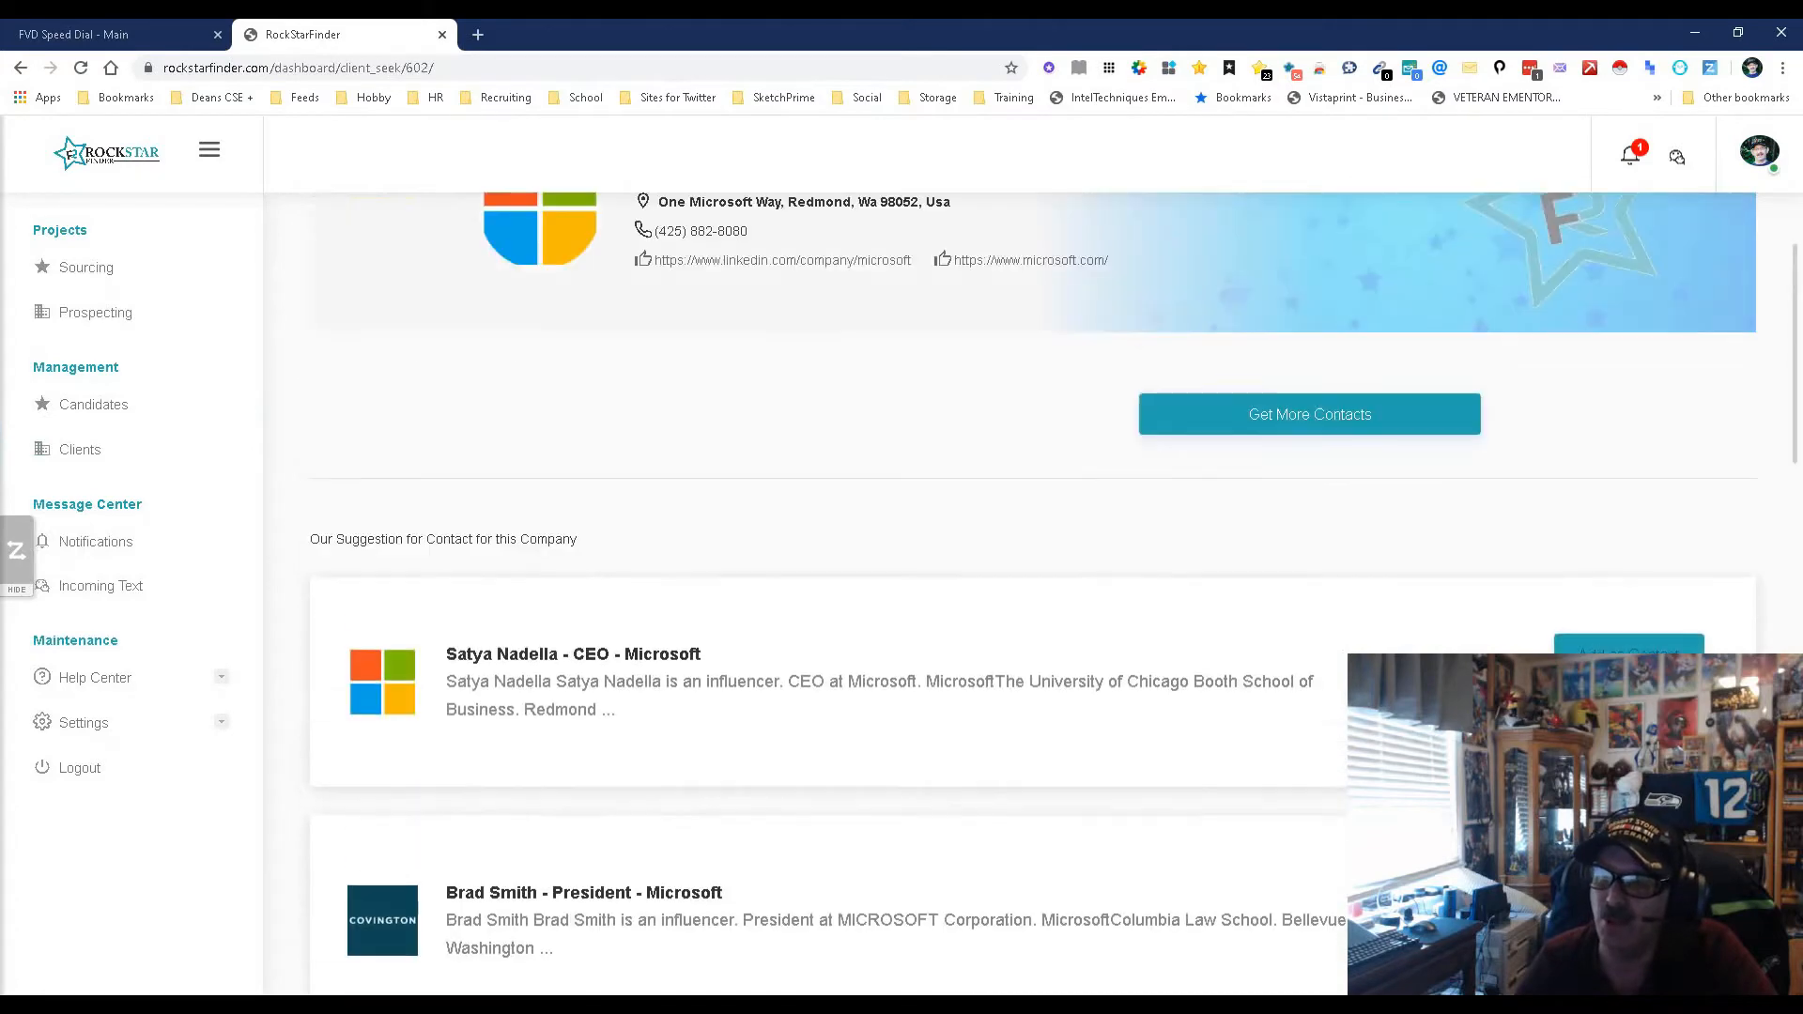
pyautogui.scroll(-5, 1629, 342)
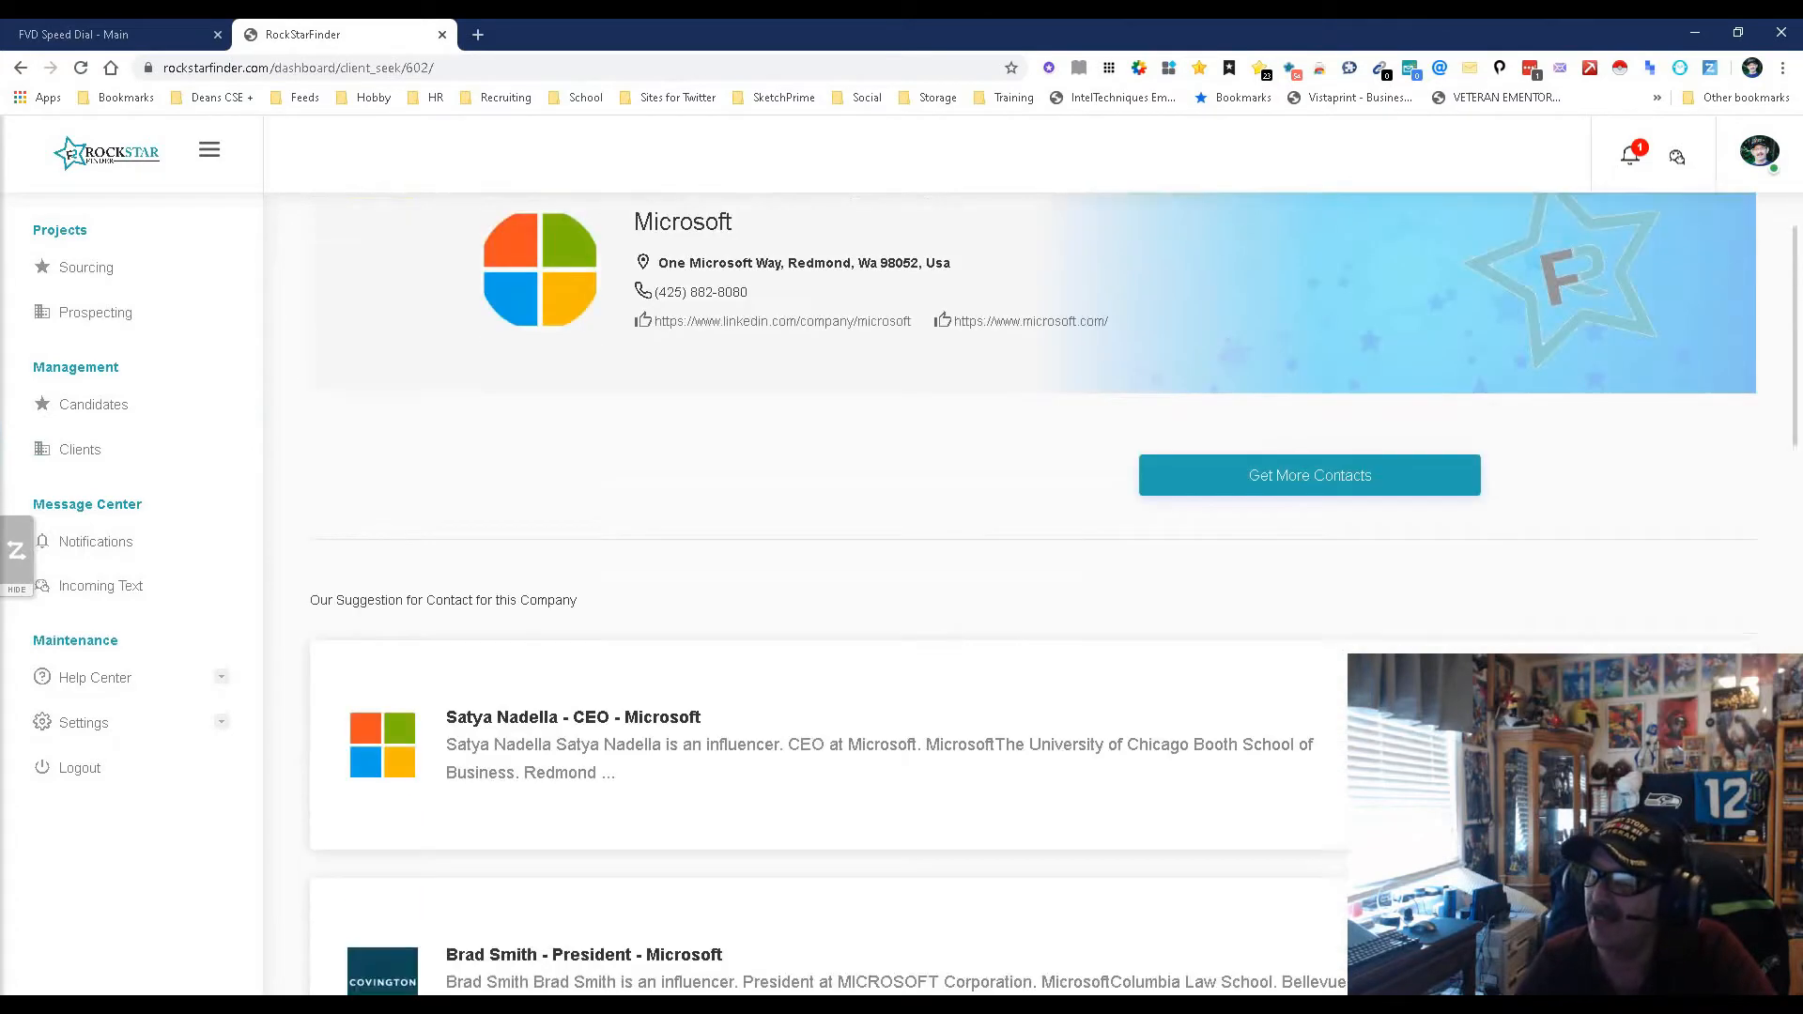
pyautogui.scroll(4, 1628, 342)
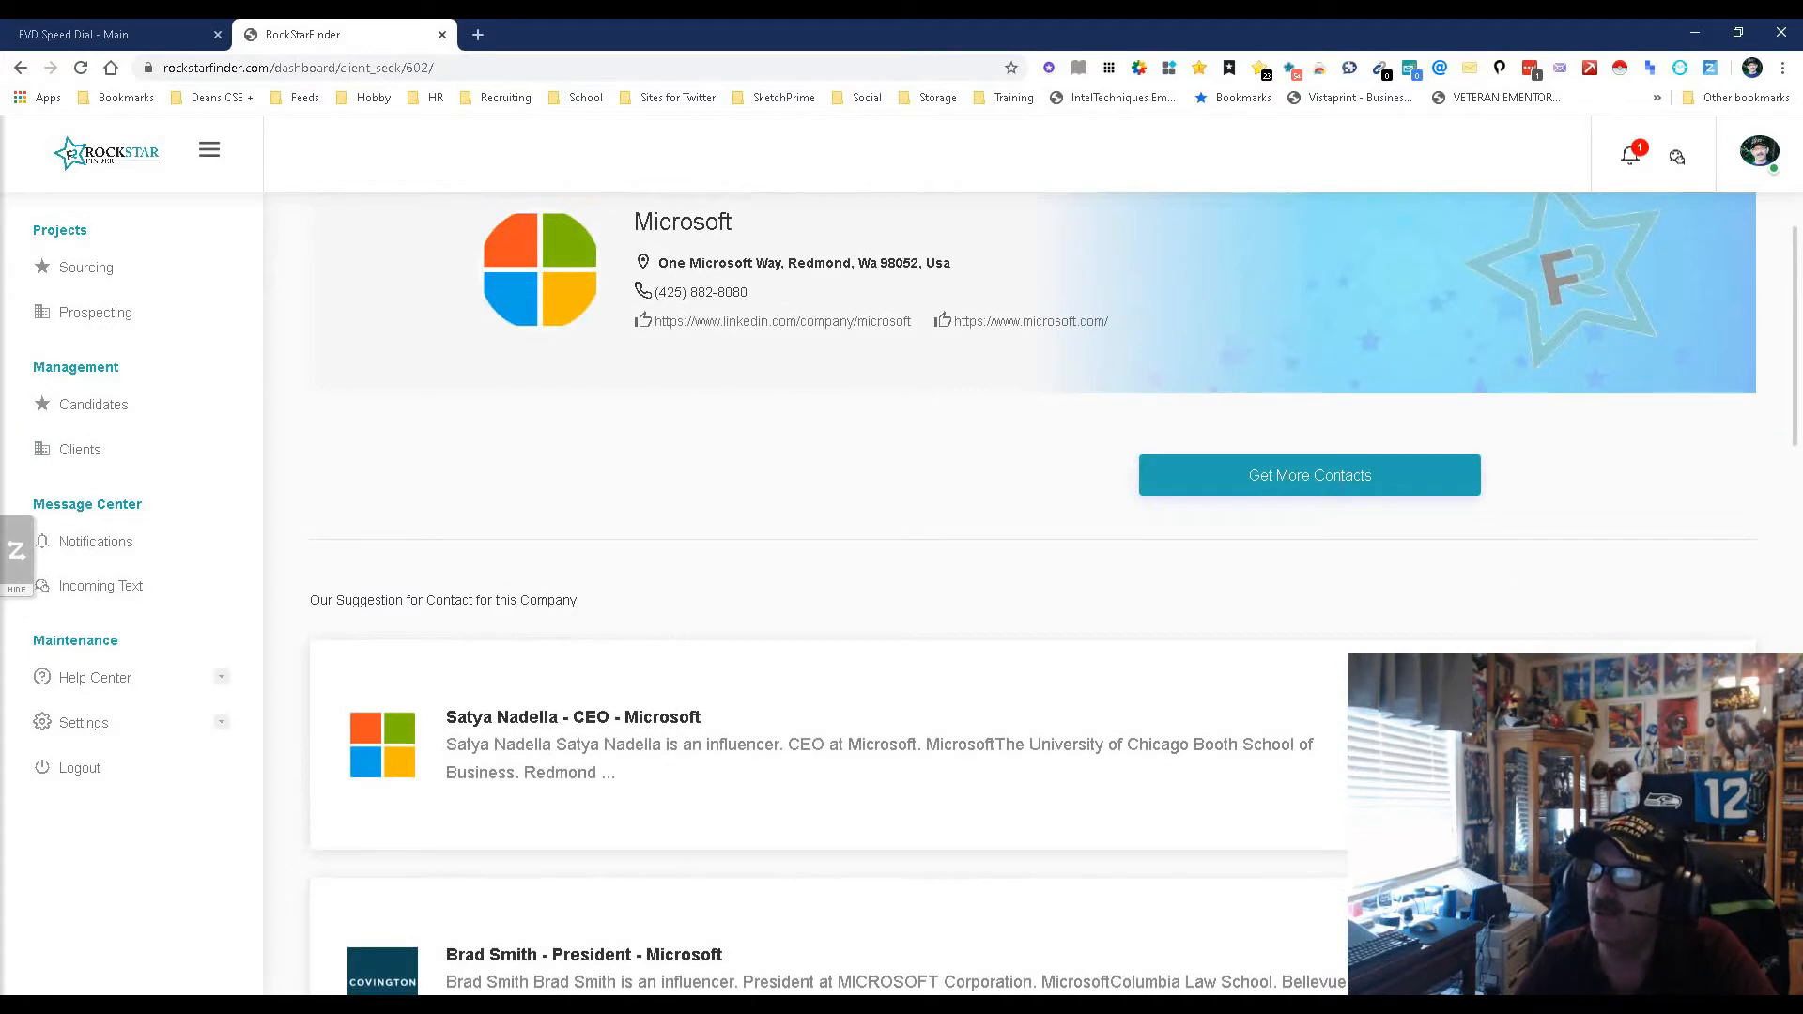
# Open the Microsoft client project from the clients list and check its suggested contacts and its Added stage
pyautogui.click(93, 450)
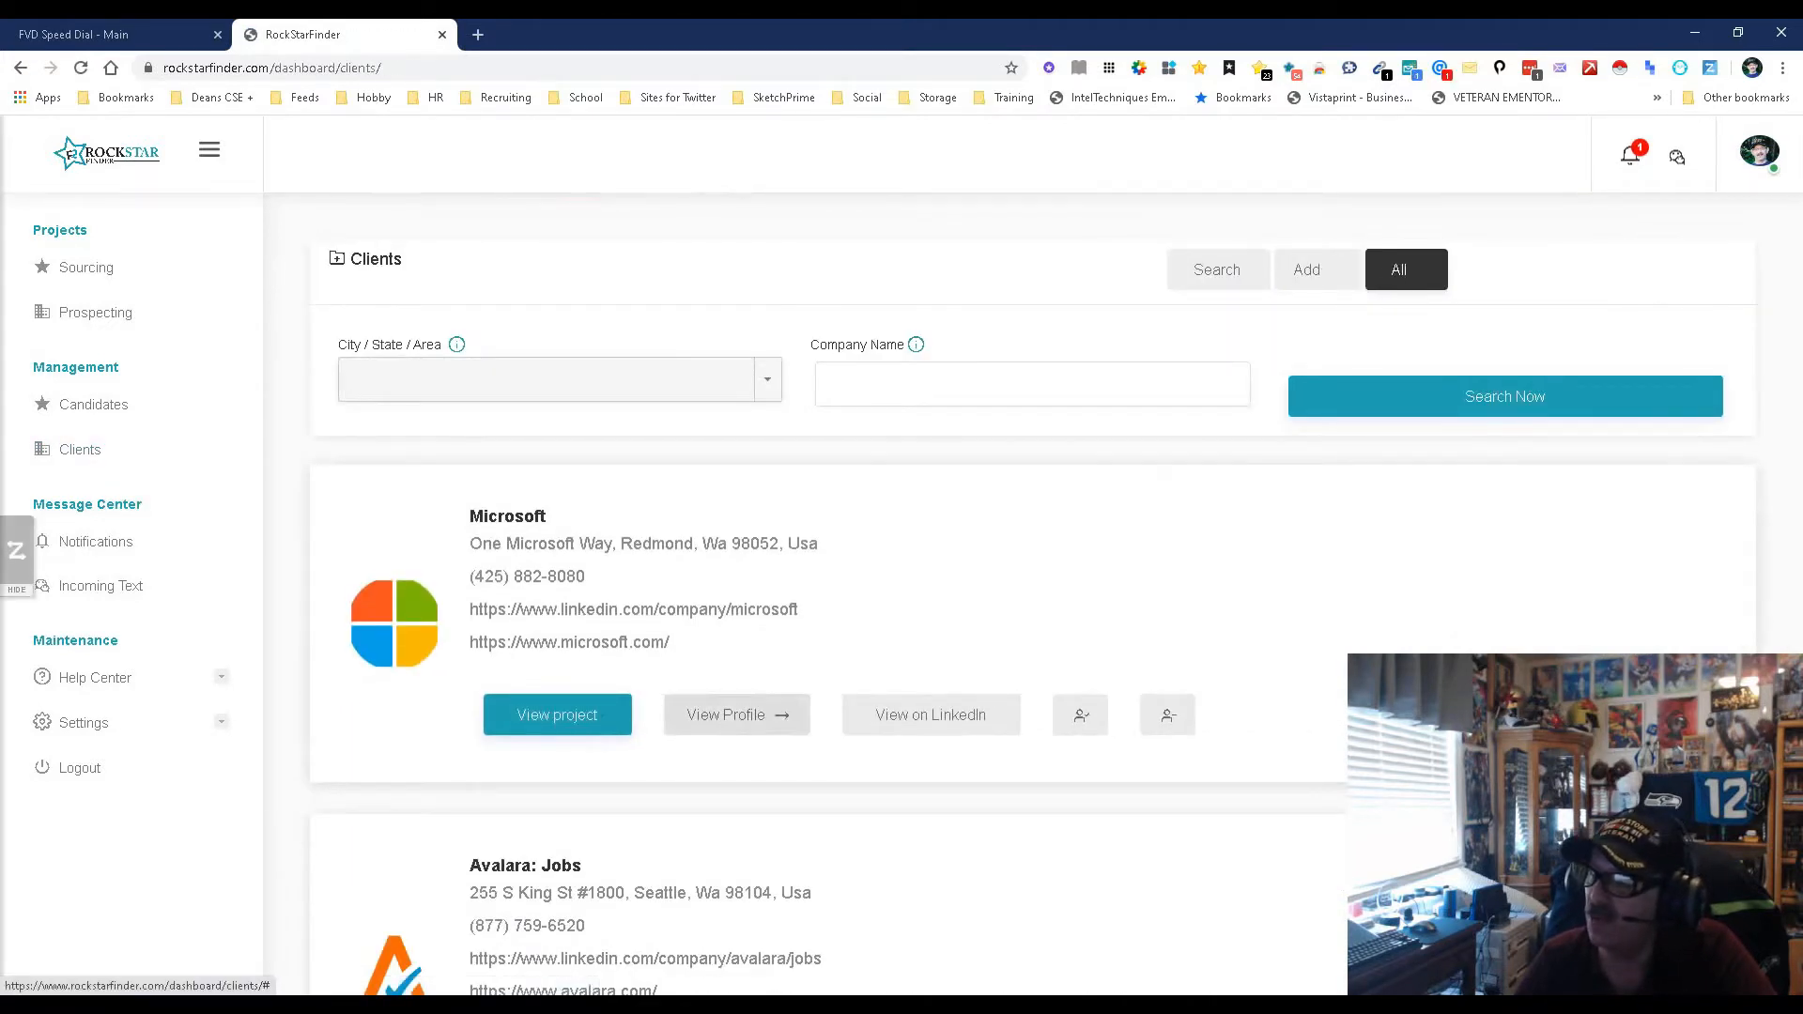
pyautogui.click(557, 714)
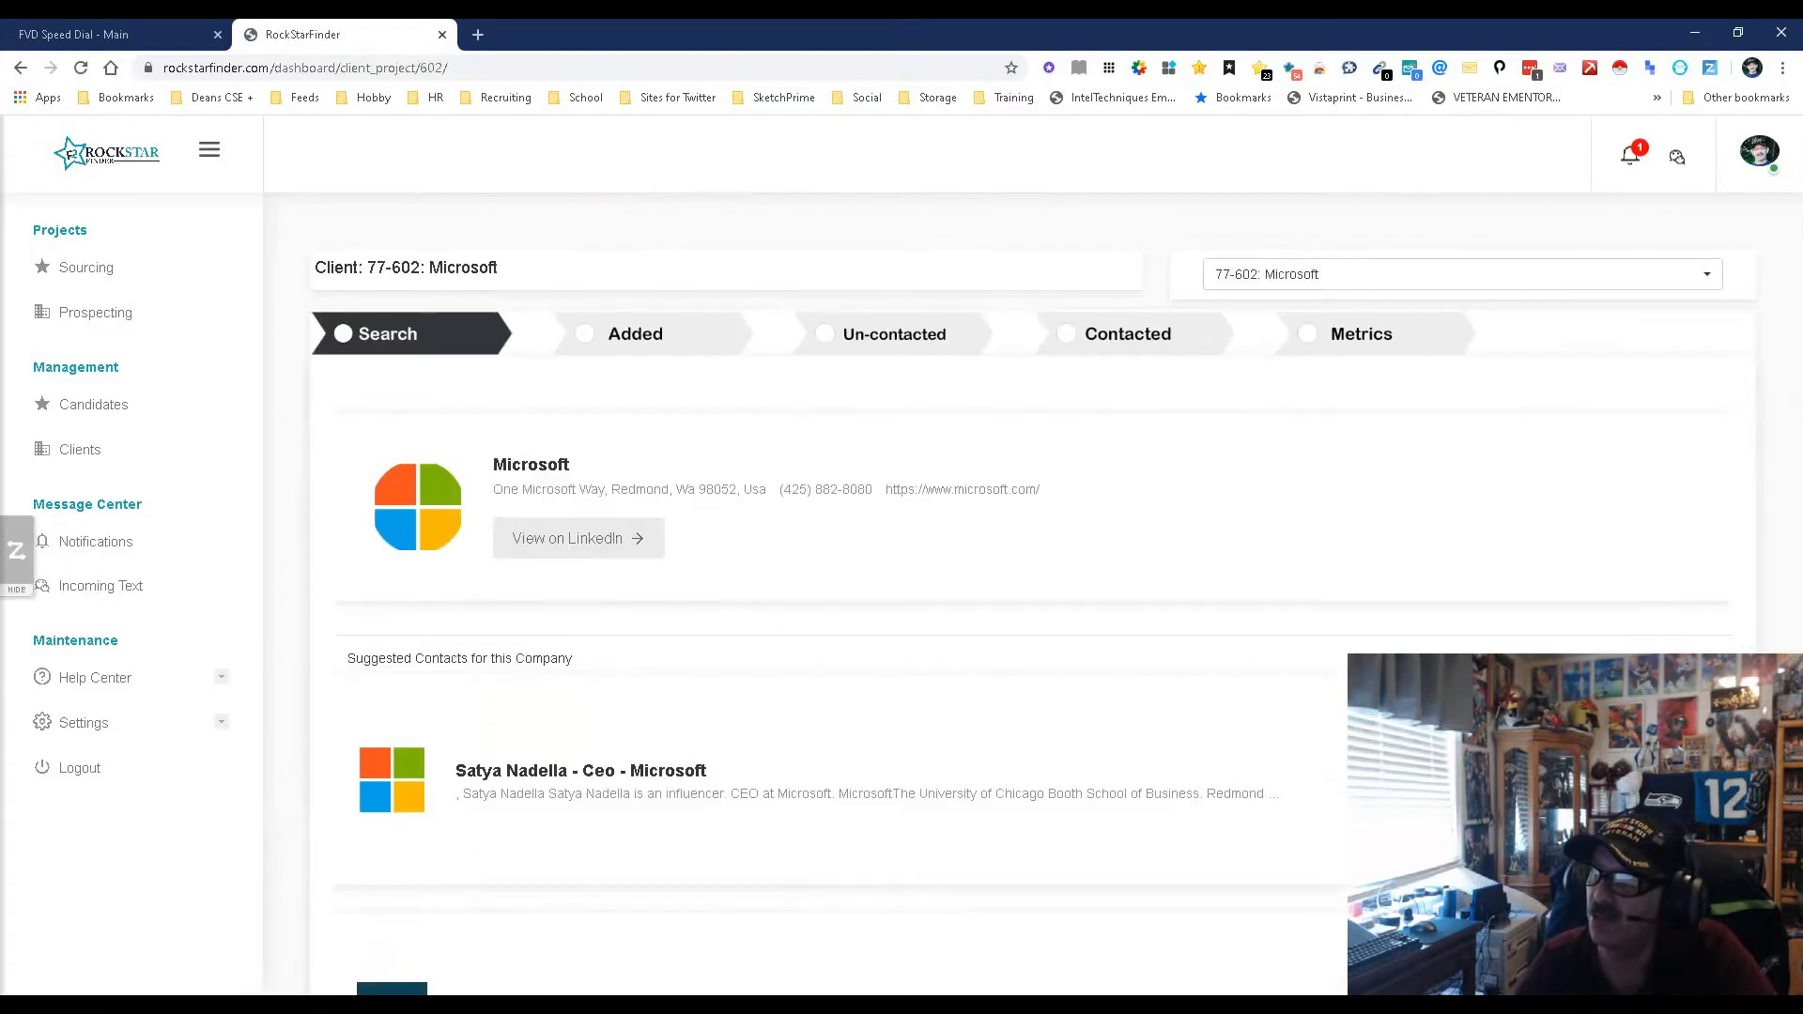
pyautogui.scroll(-6, 827, 611)
pyautogui.scroll(6, 826, 611)
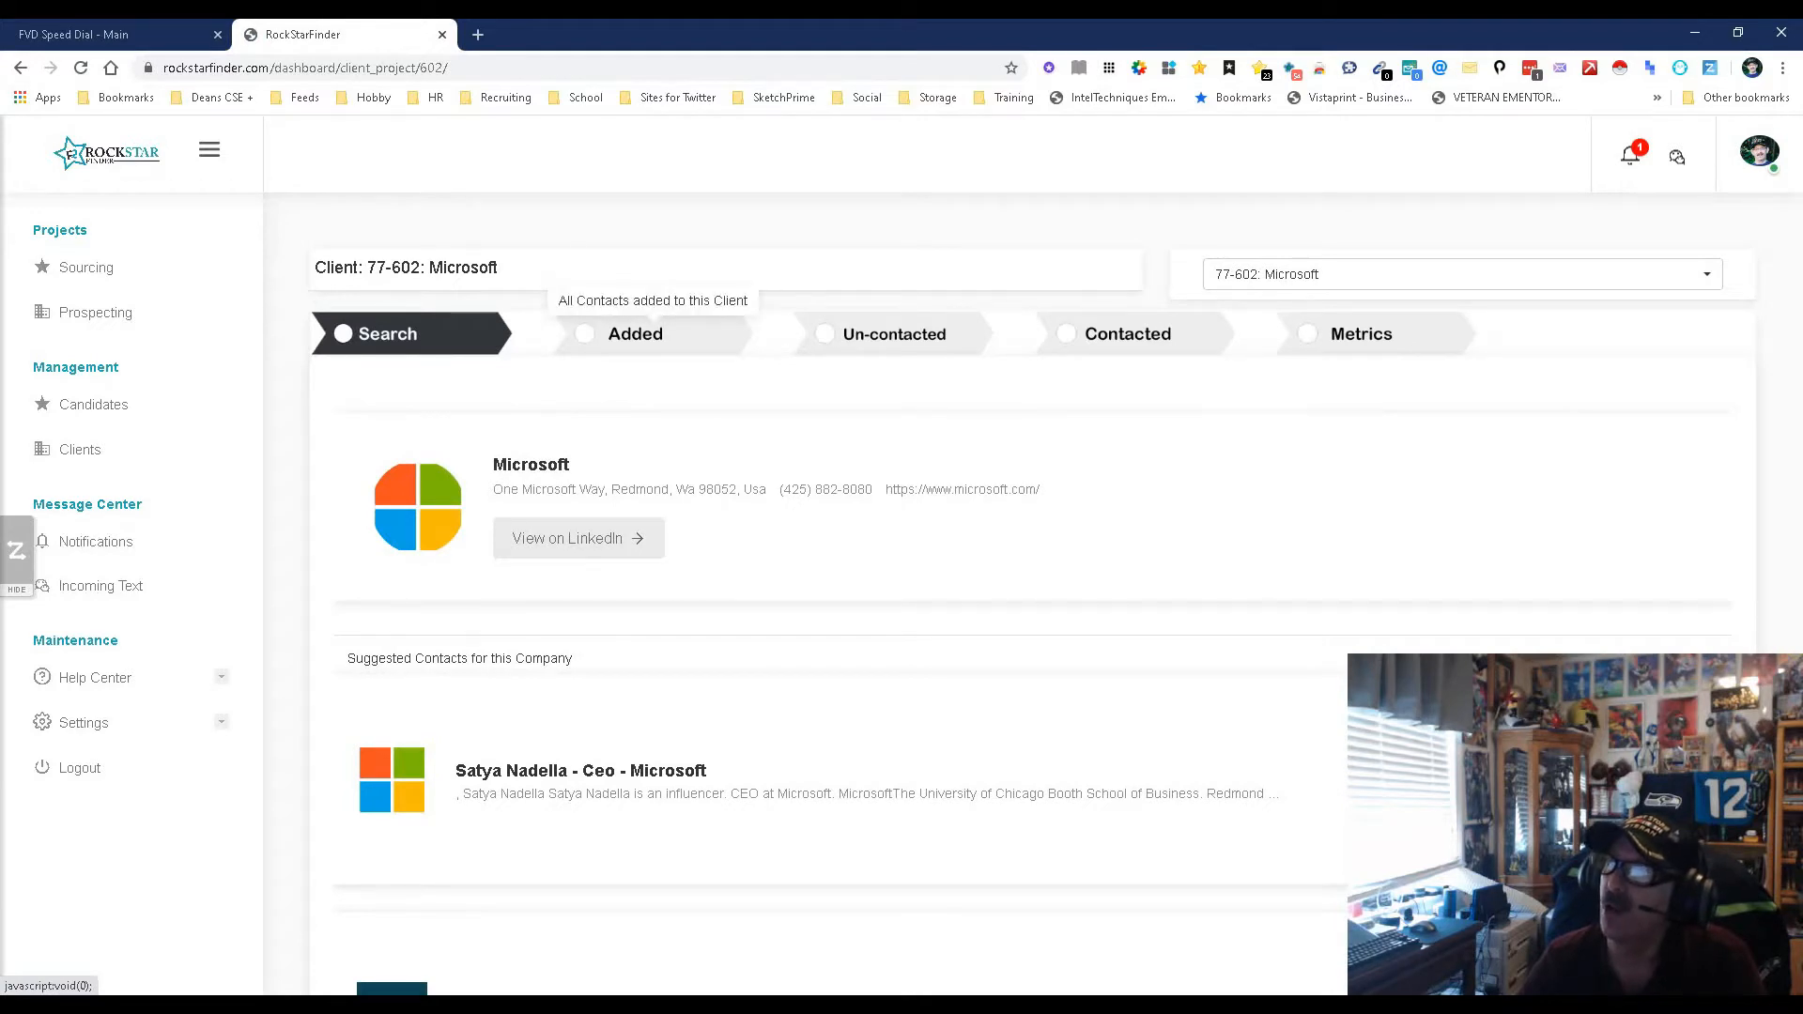
pyautogui.click(635, 334)
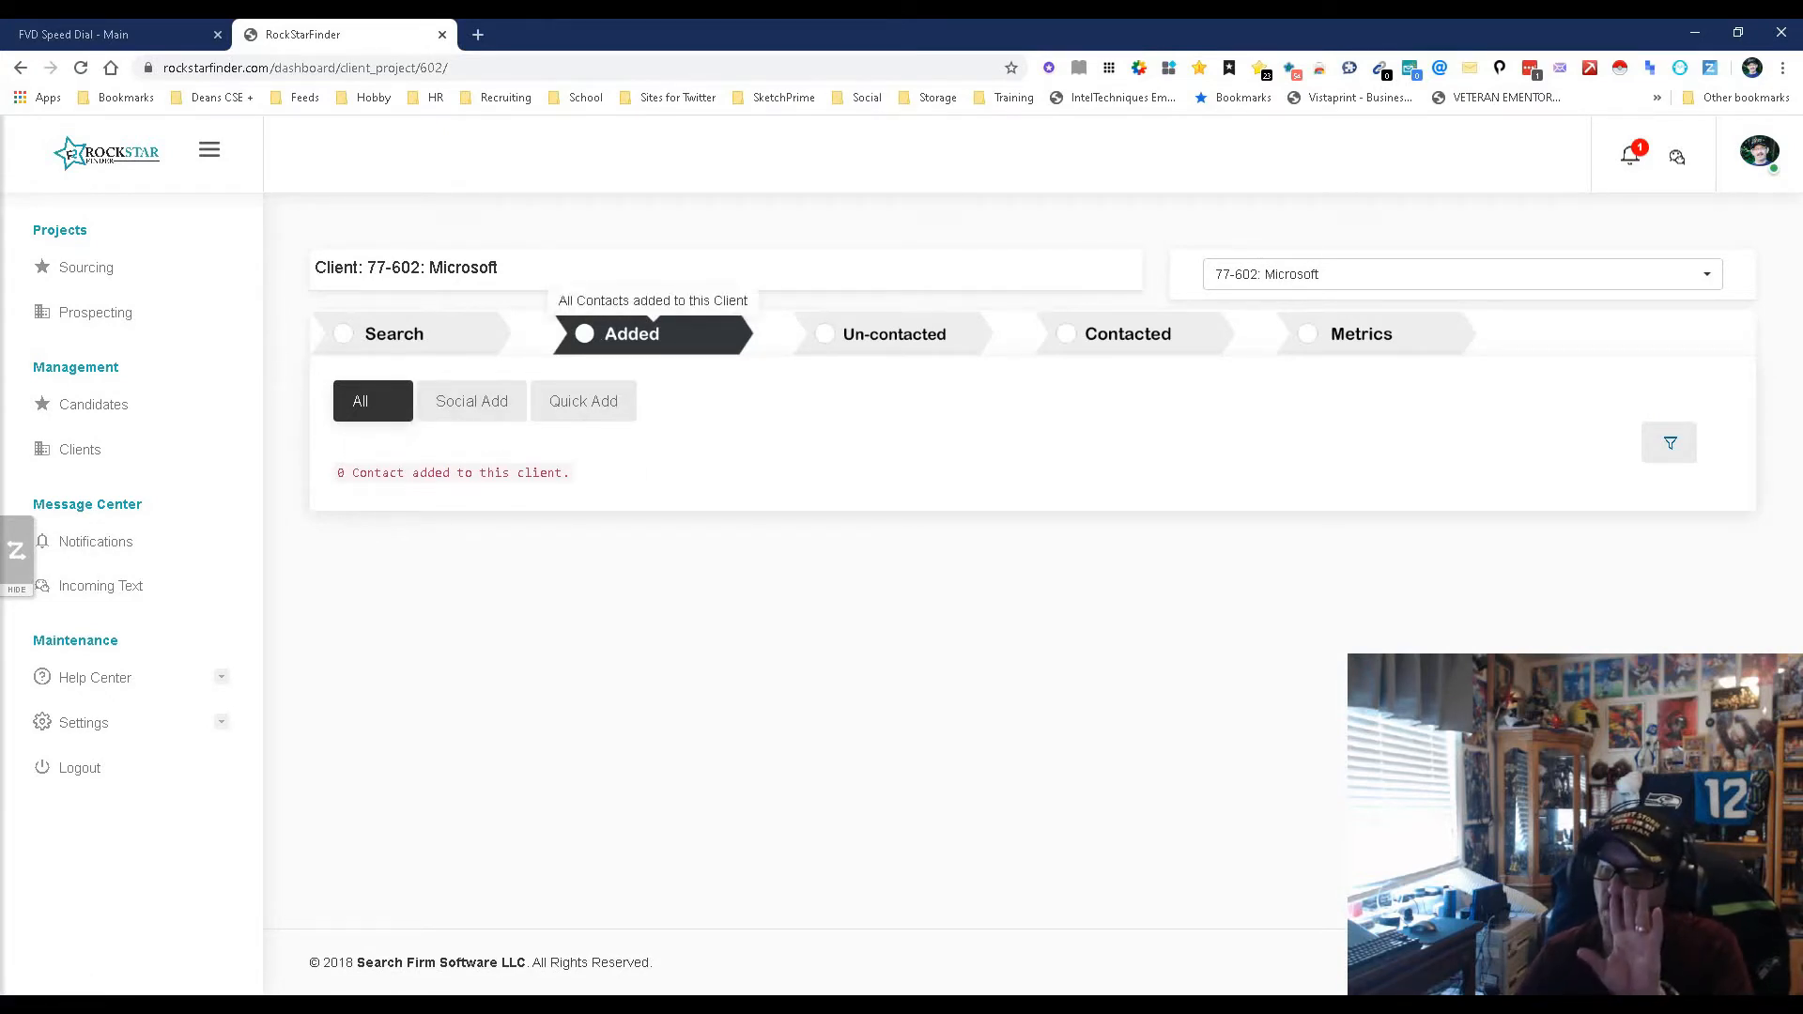
# Add the suggested CEO and President to the Microsoft client from the project's Search stage
pyautogui.click(387, 334)
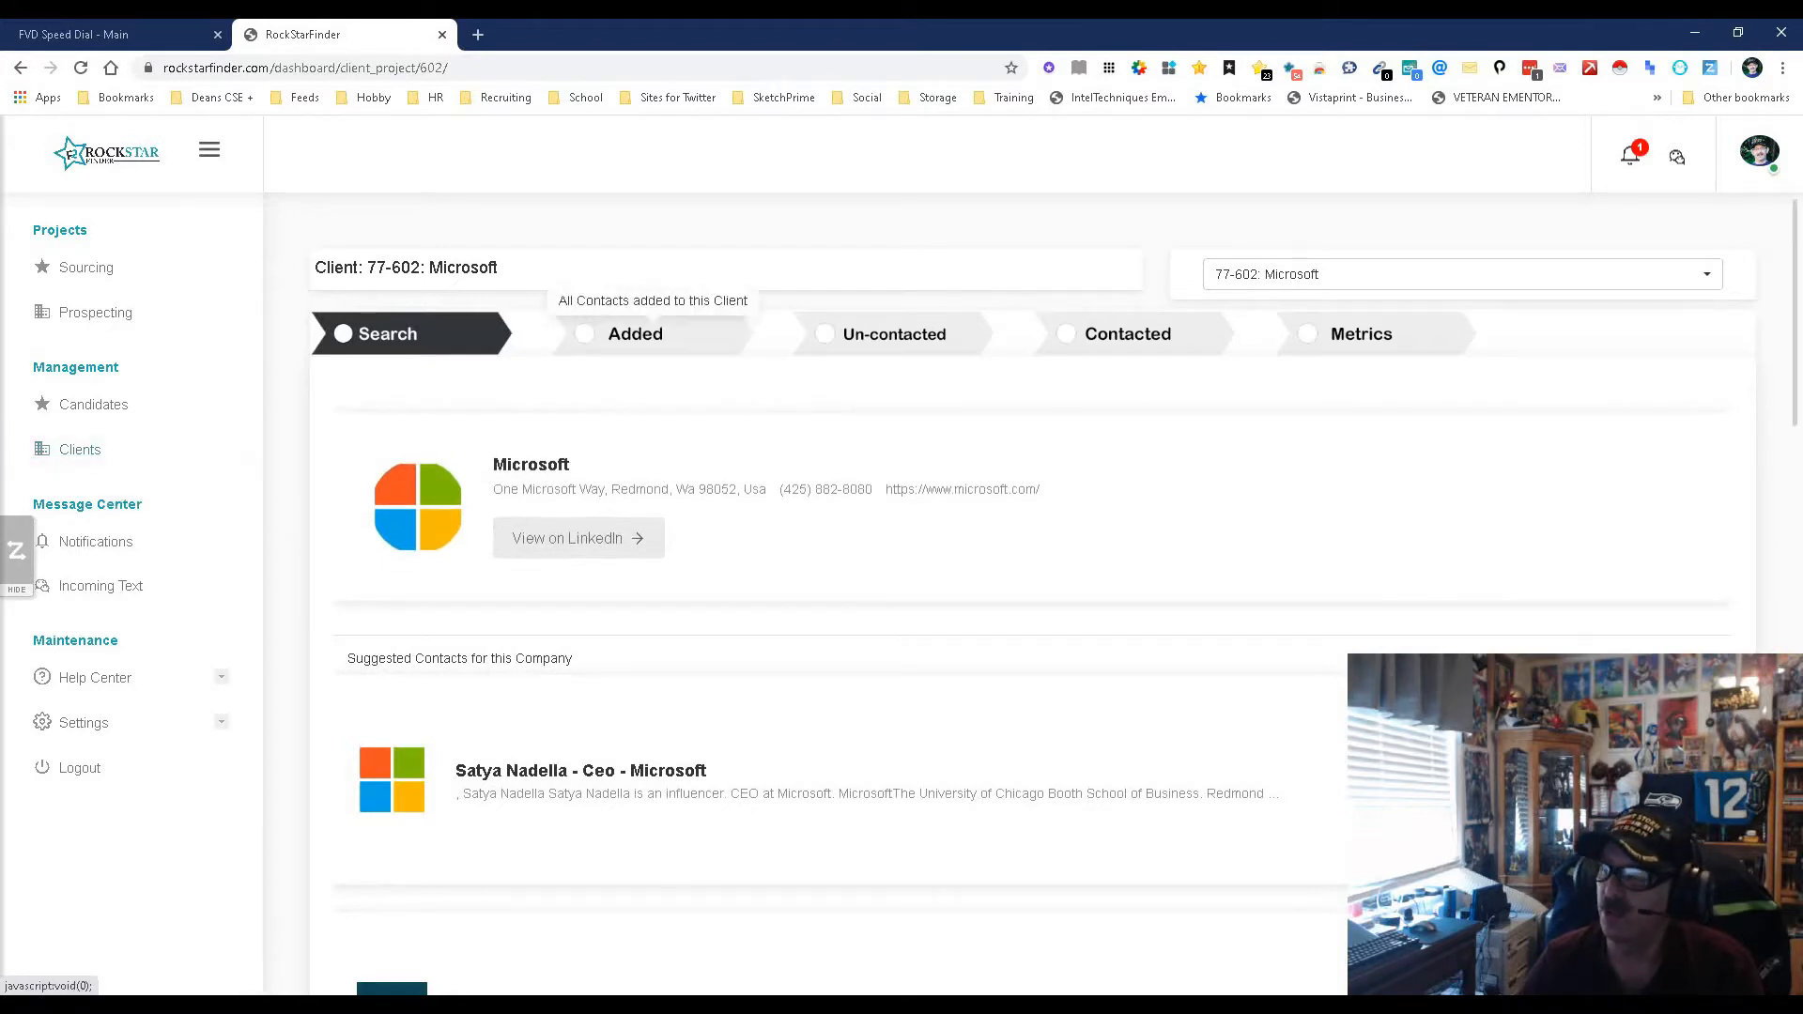
pyautogui.scroll(-2, 893, 470)
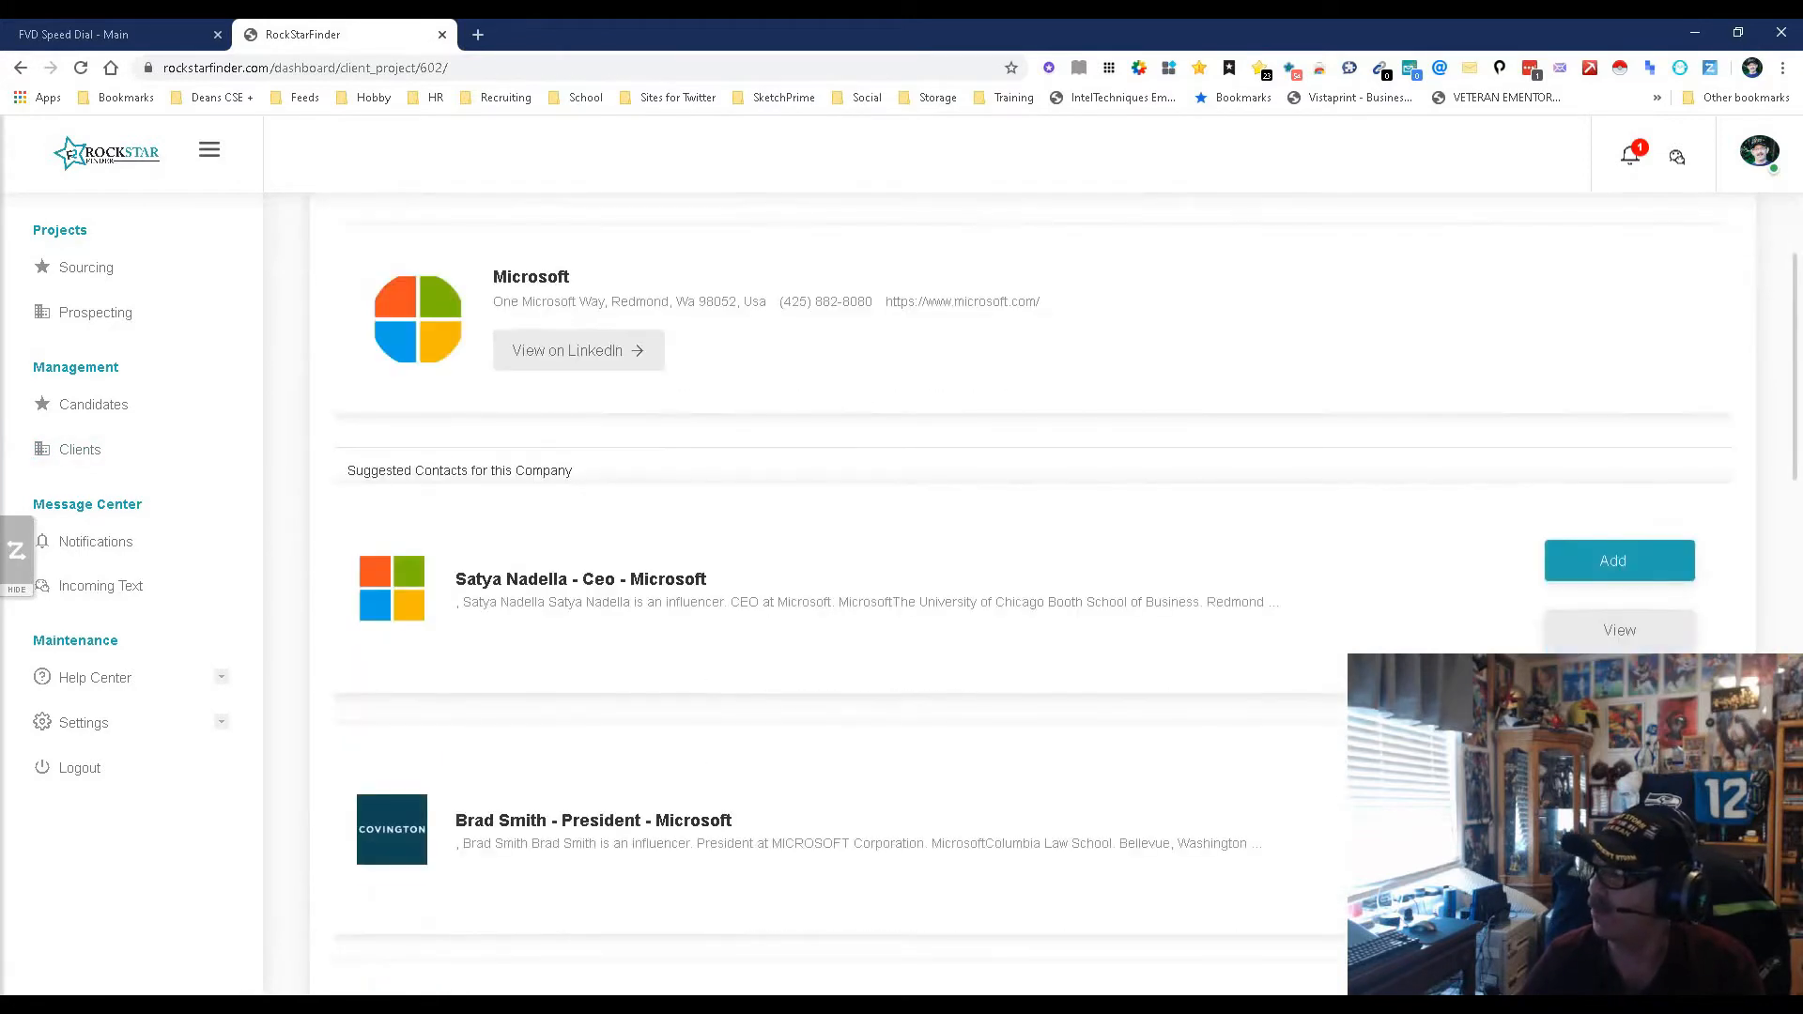
pyautogui.click(1612, 561)
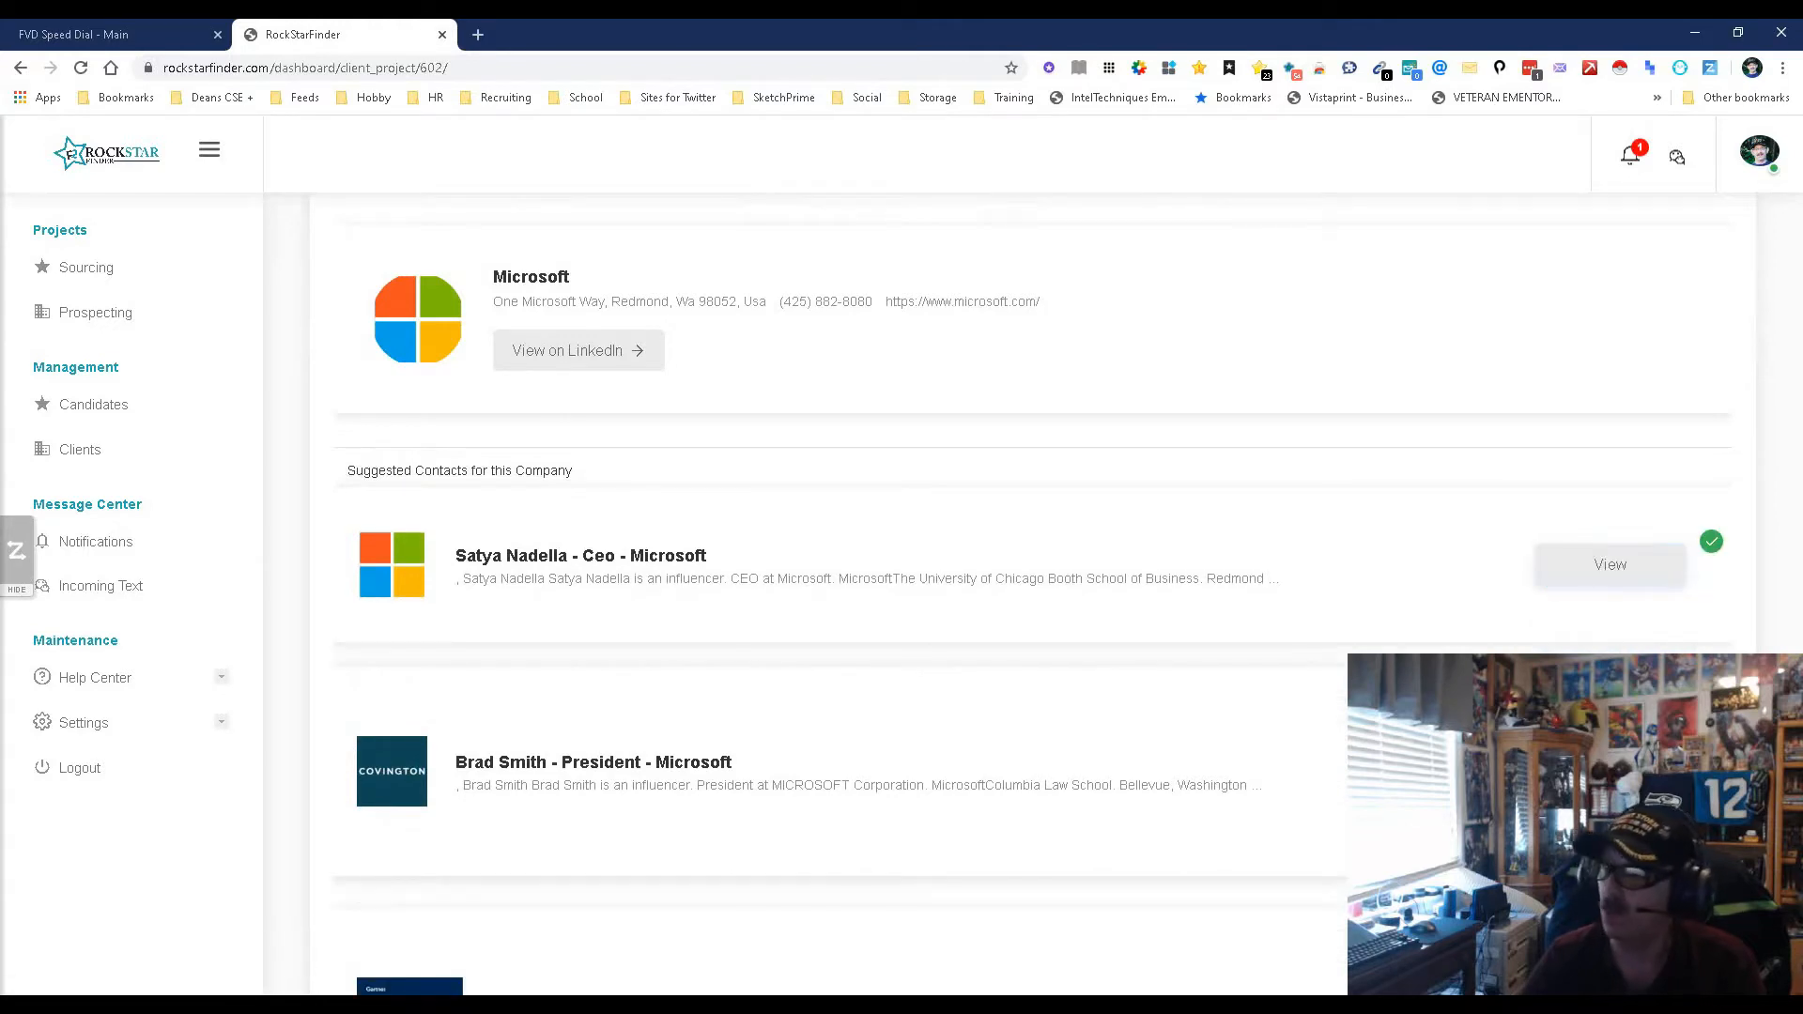
pyautogui.click(1612, 771)
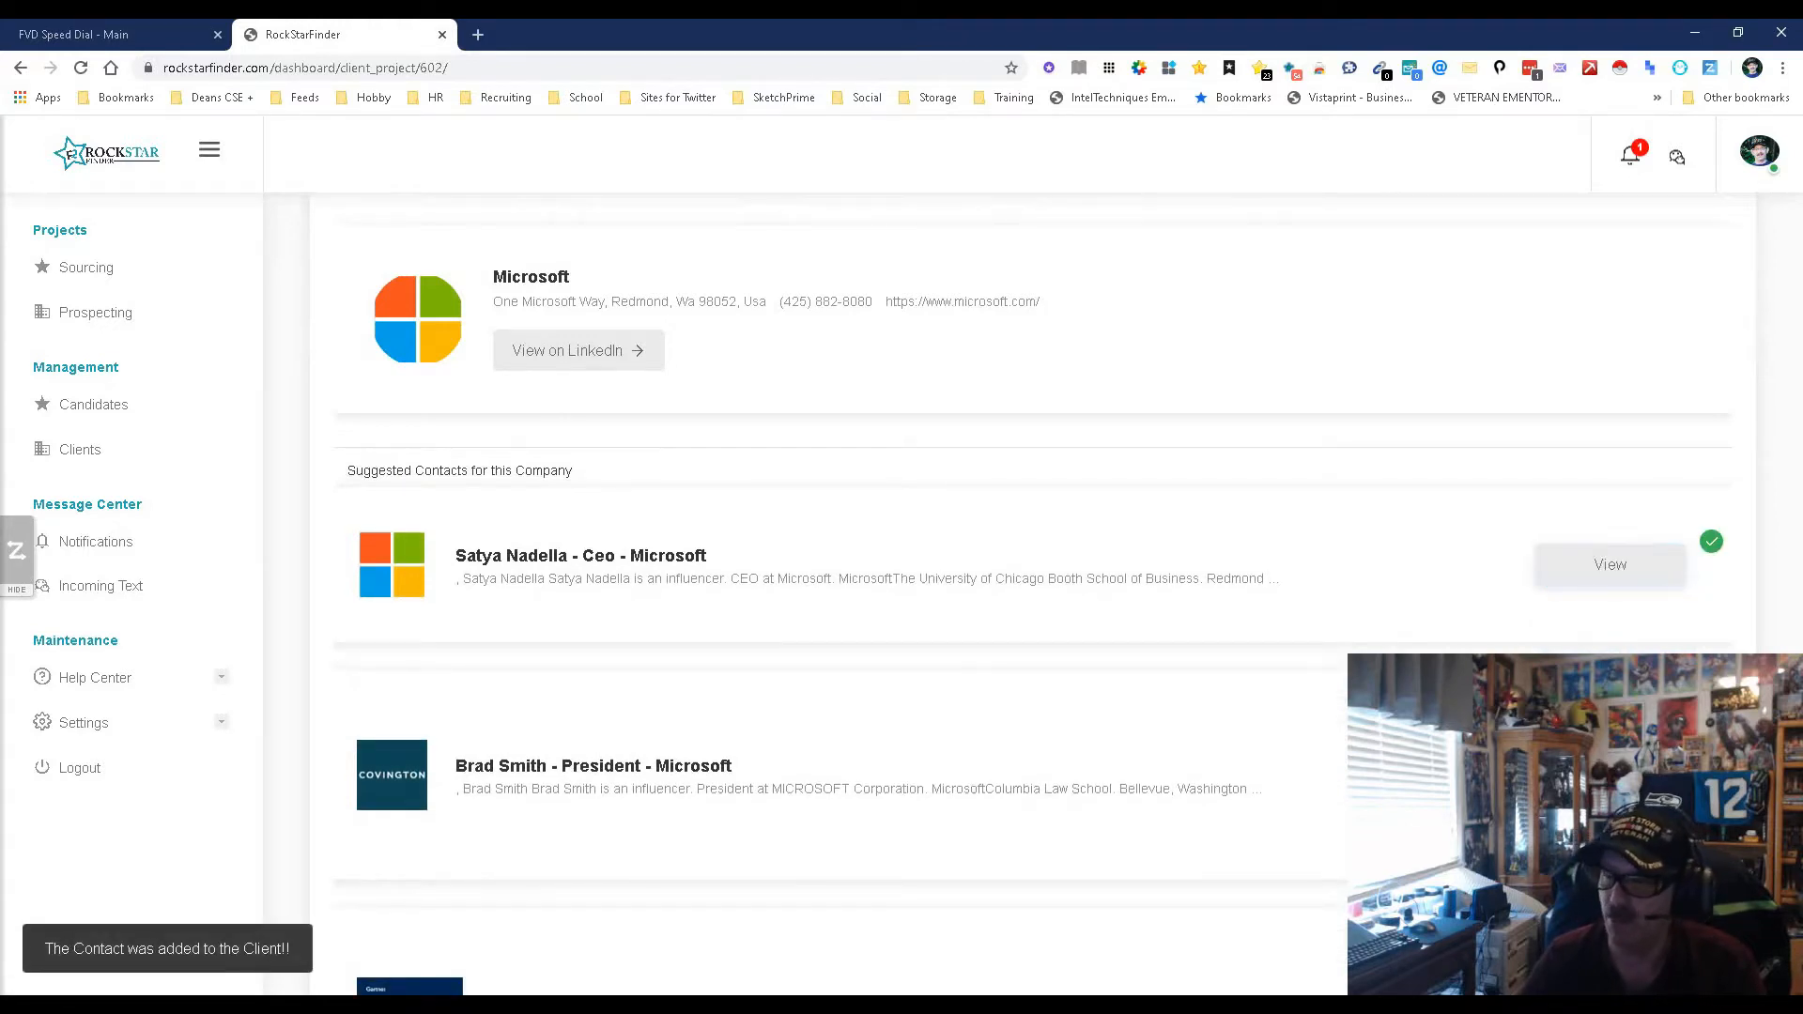
# Review the contacts in the Added stage of the Microsoft project and choose Continue for the Enterprise Account Executive
pyautogui.scroll(2, 845, 469)
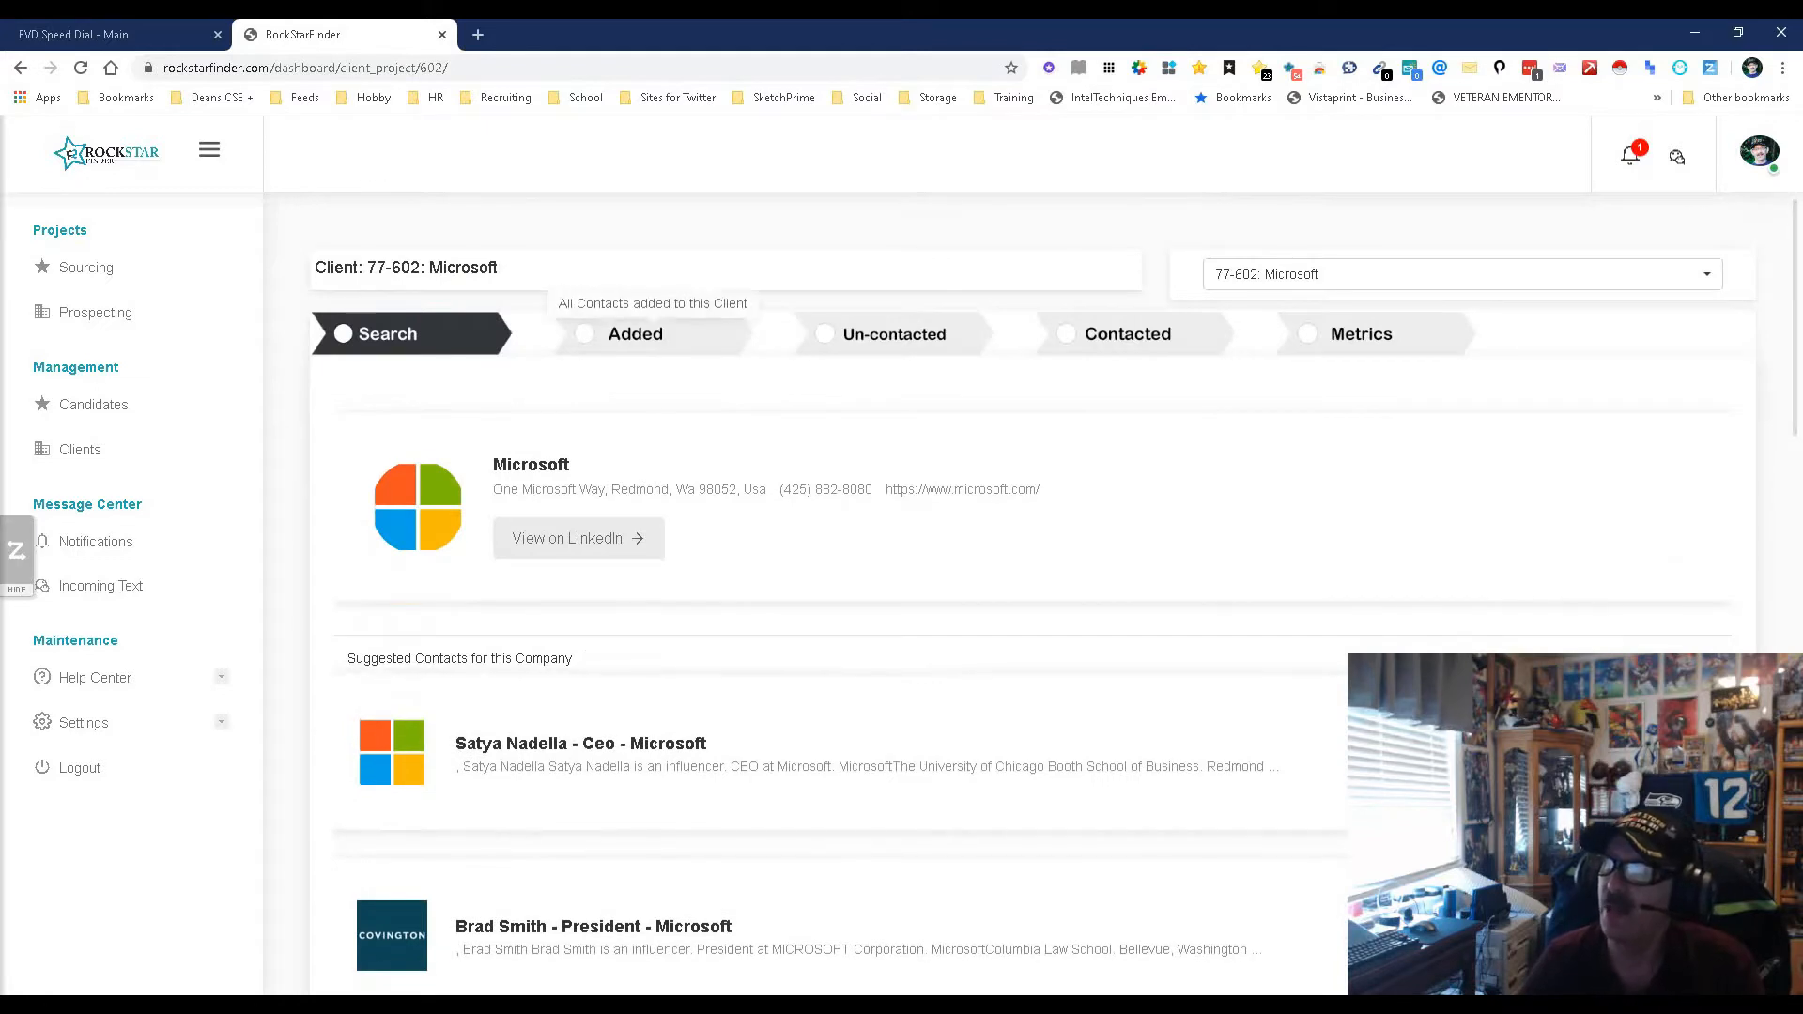
pyautogui.click(639, 335)
pyautogui.scroll(-1, 1052, 596)
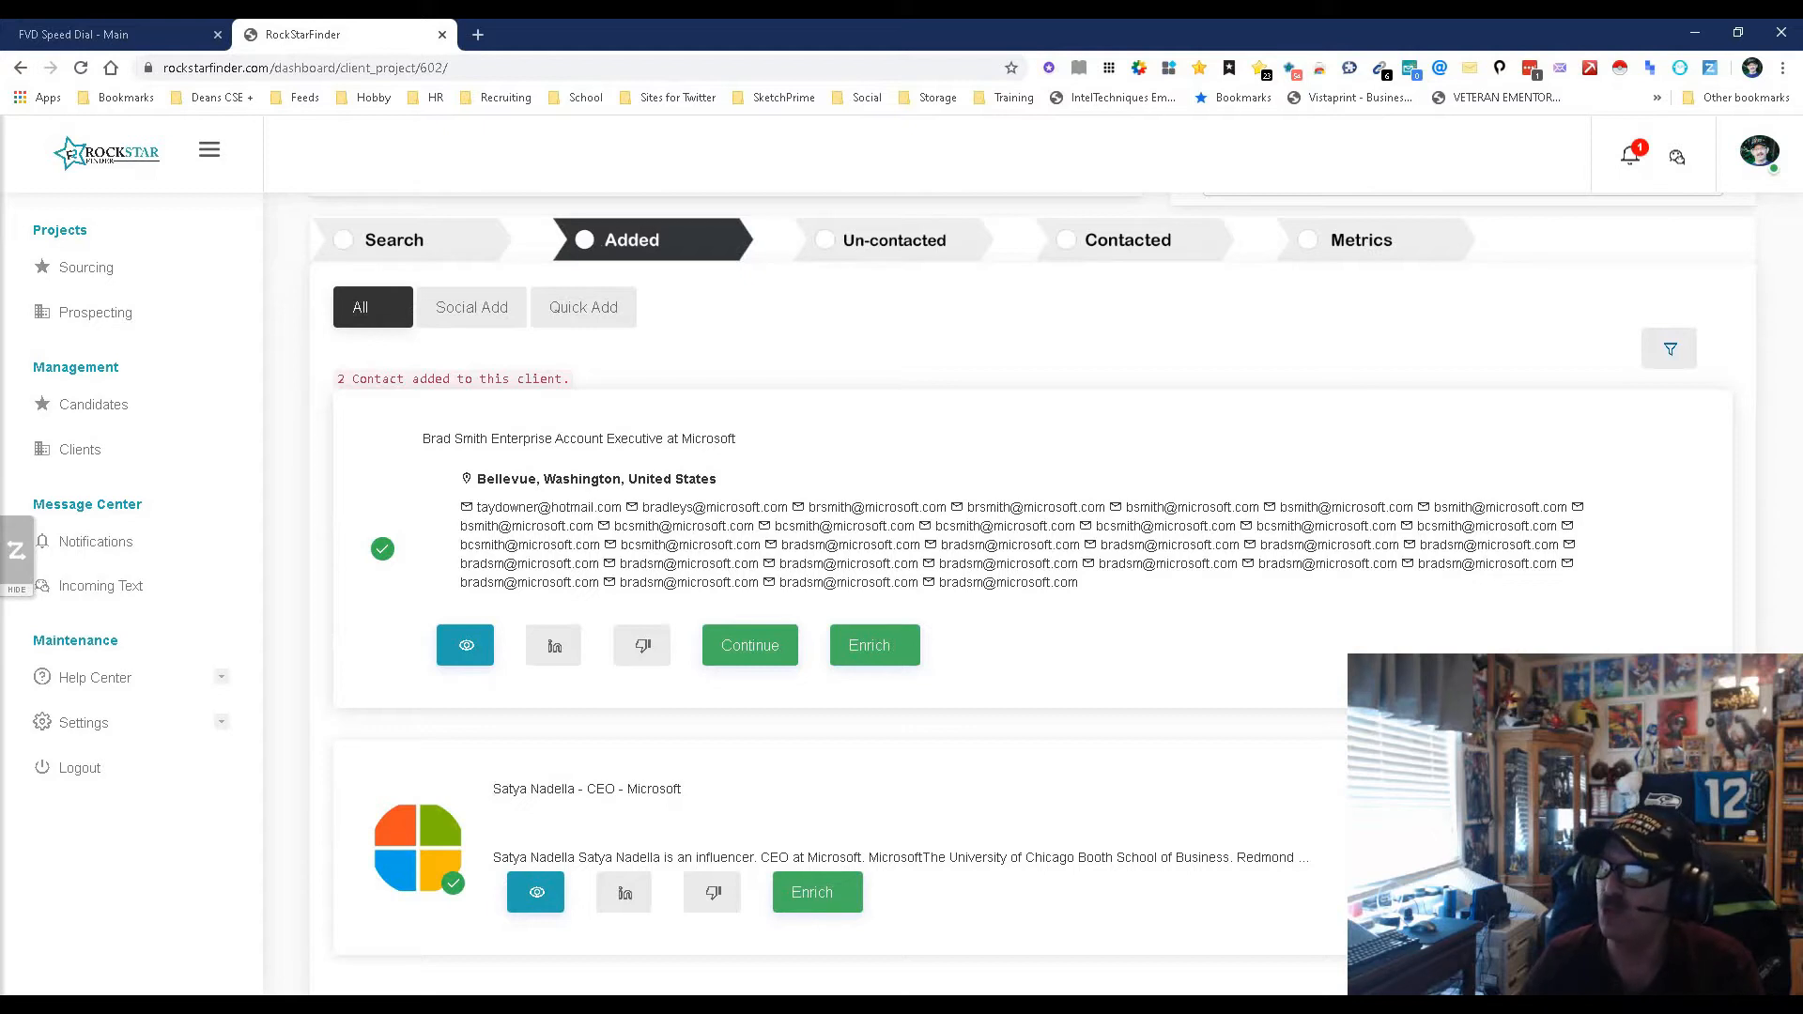
pyautogui.scroll(-2, 1033, 563)
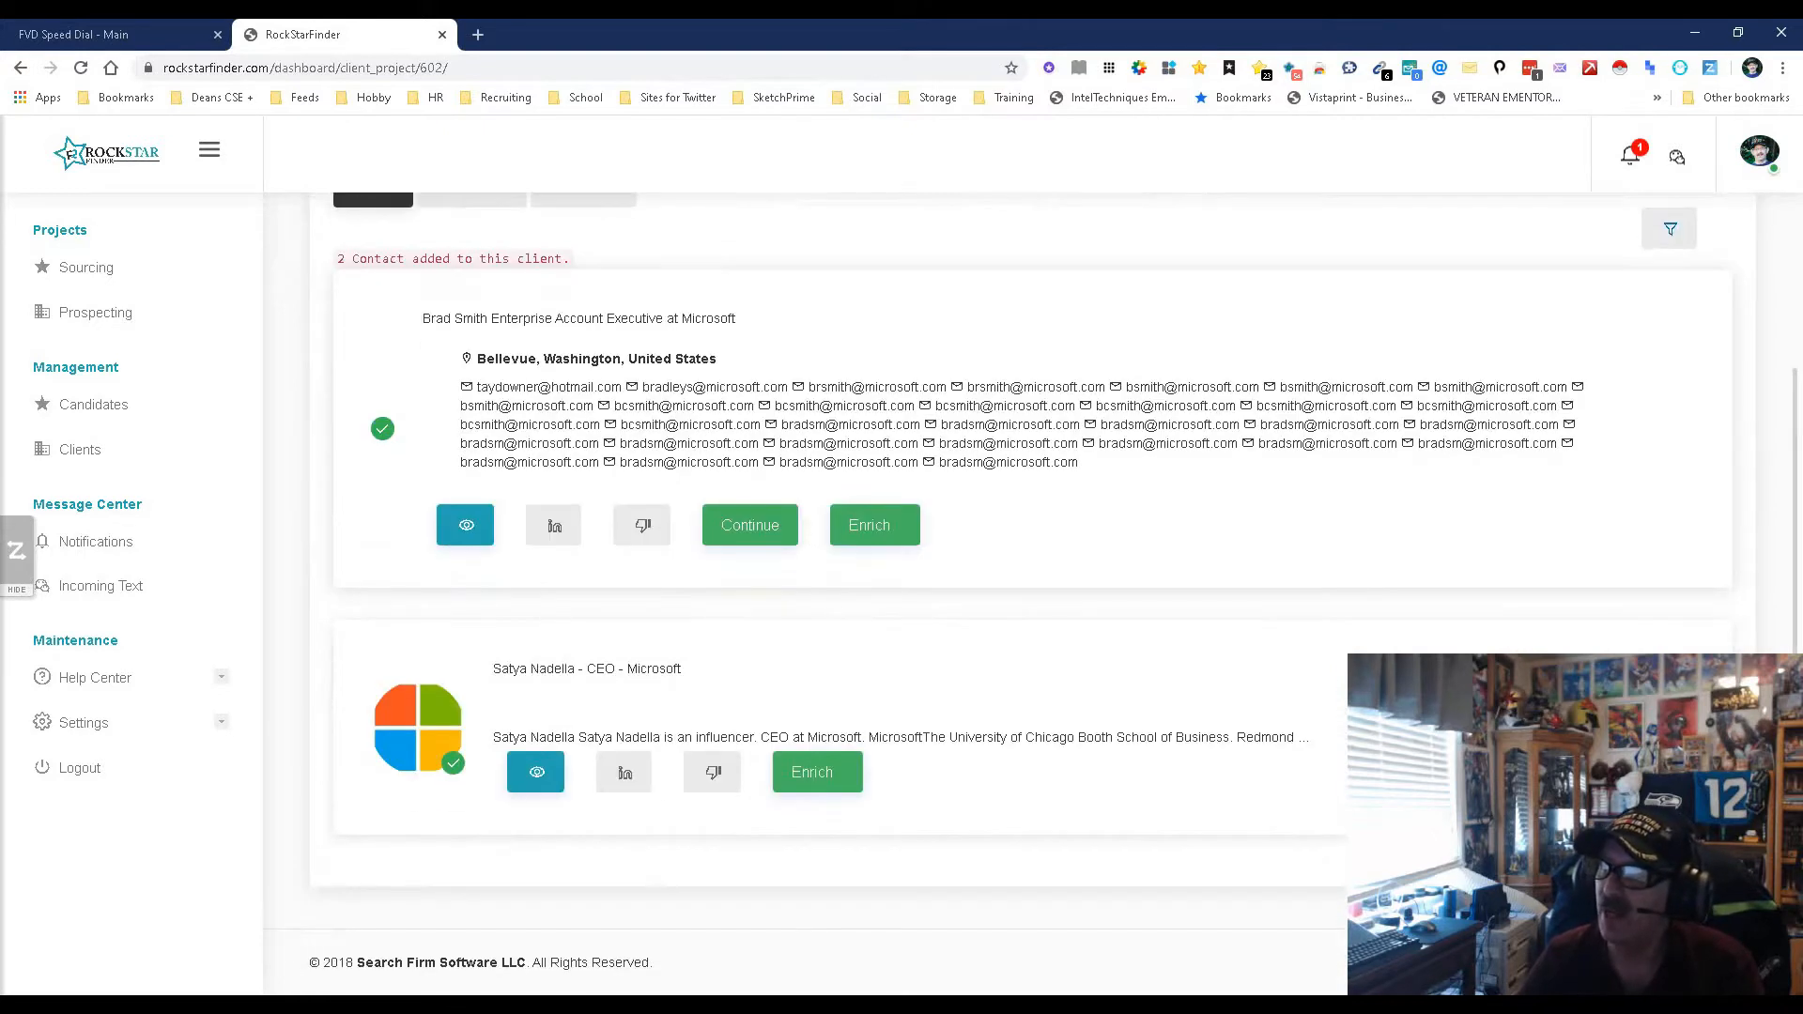
pyautogui.scroll(3, 1033, 563)
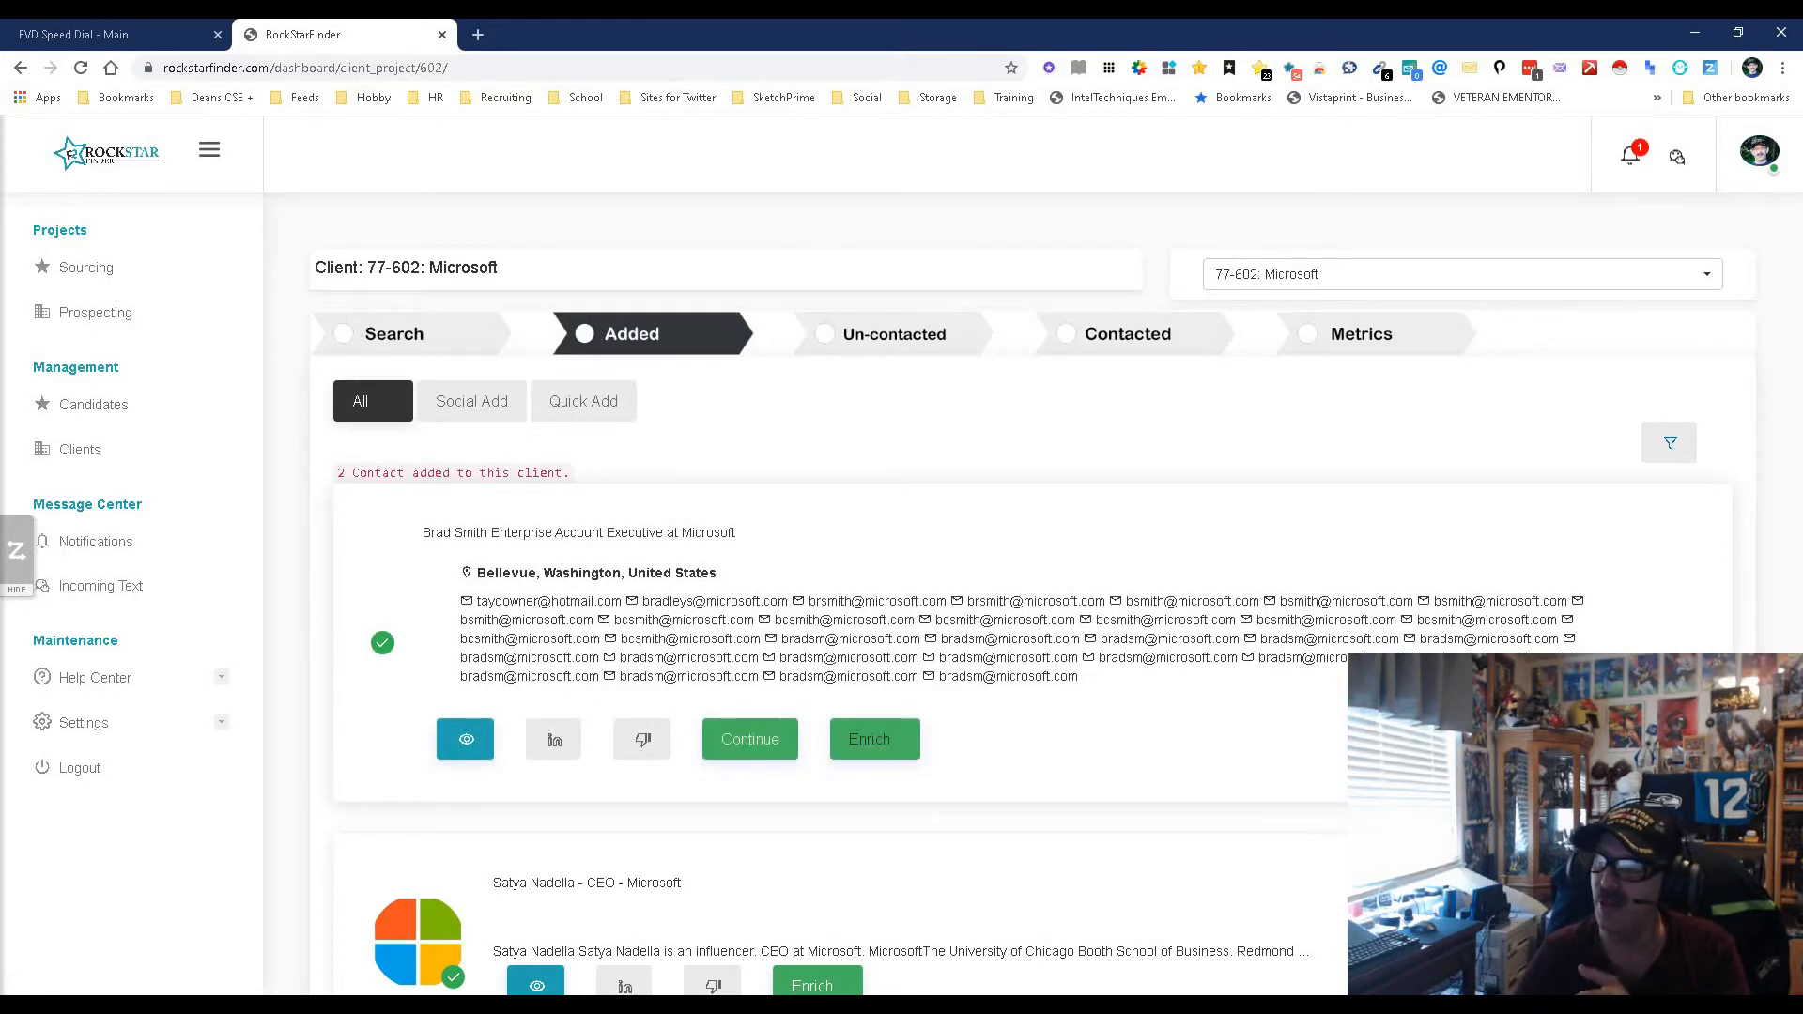
pyautogui.click(751, 739)
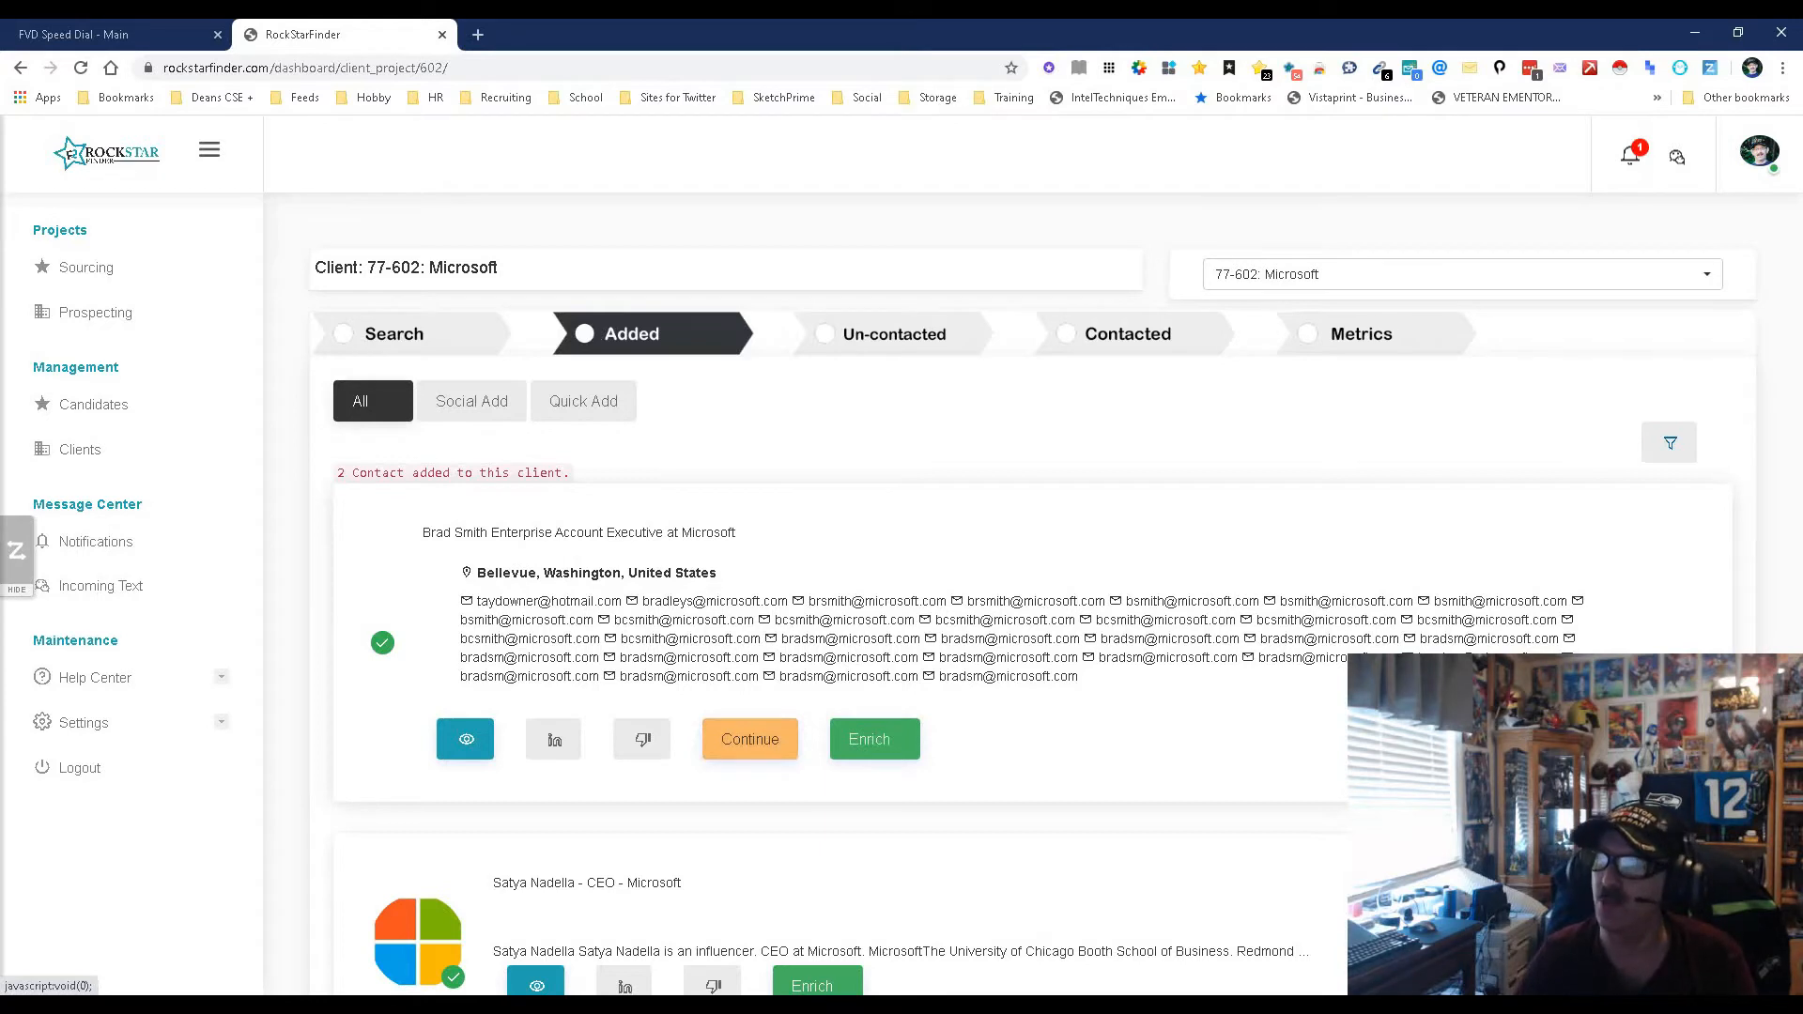
# View the Social Add and Quick Add forms for adding contacts to the Microsoft client
pyautogui.click(471, 401)
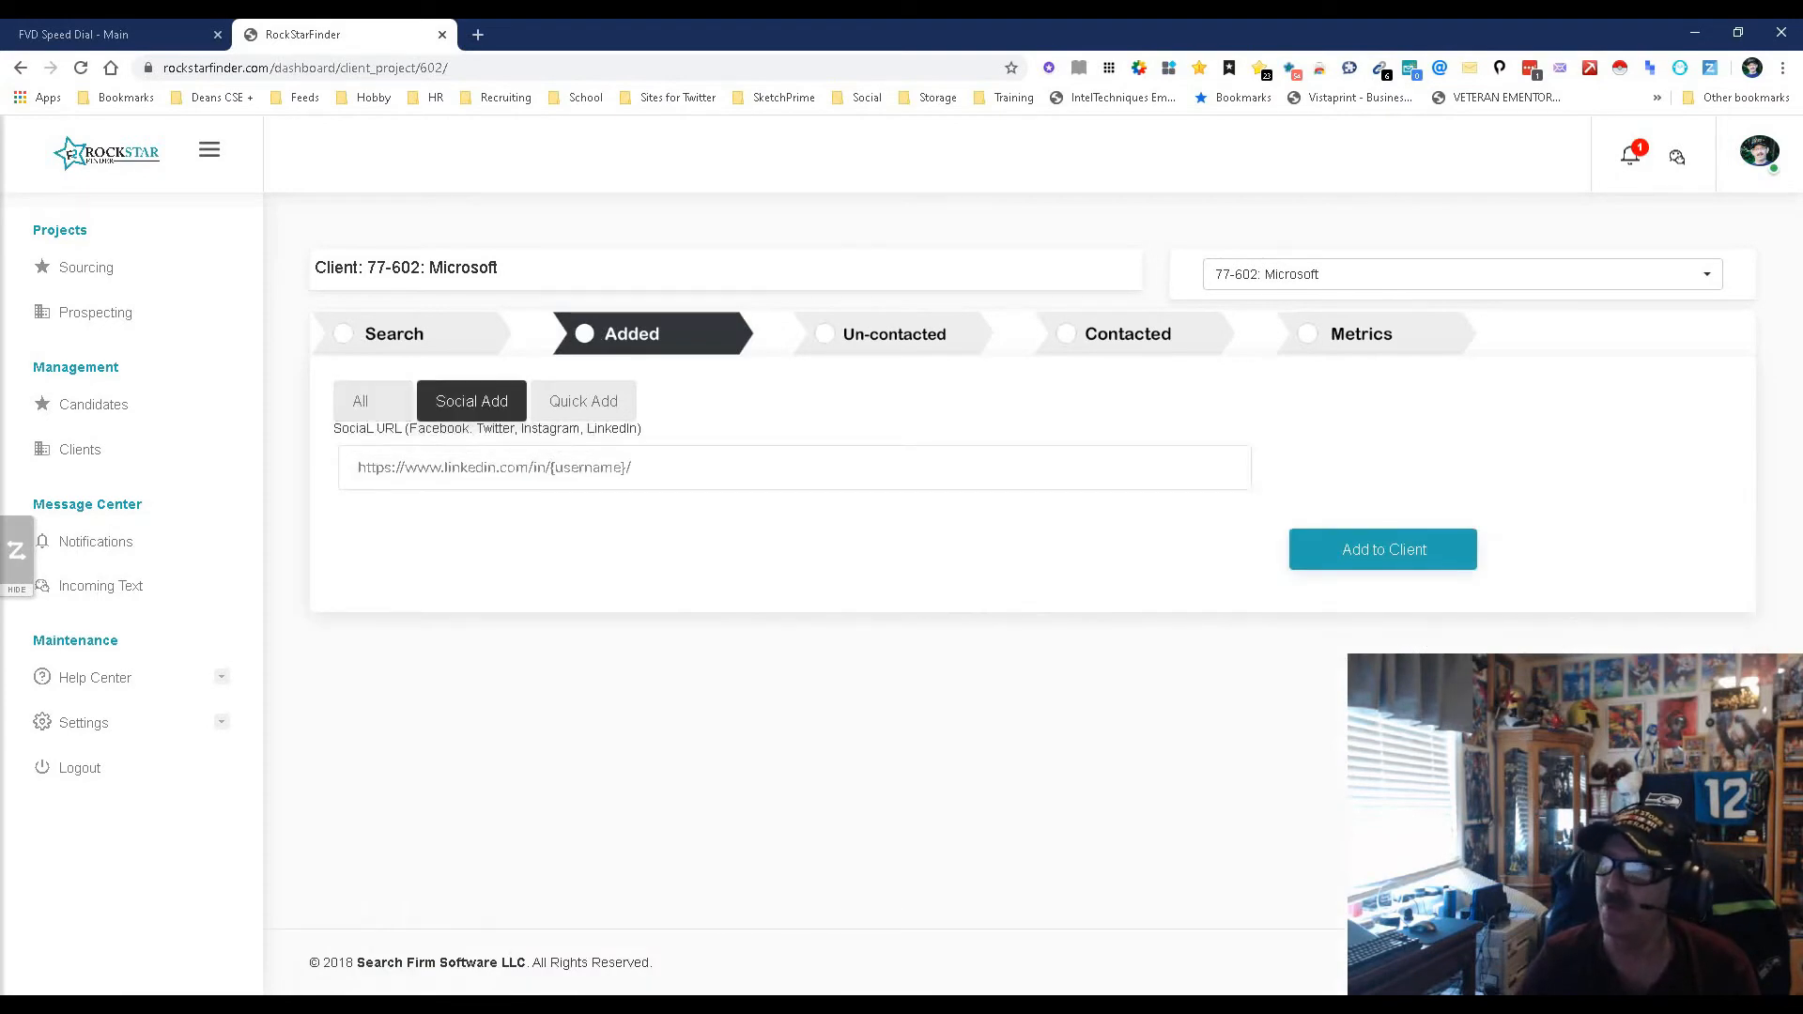
pyautogui.click(583, 402)
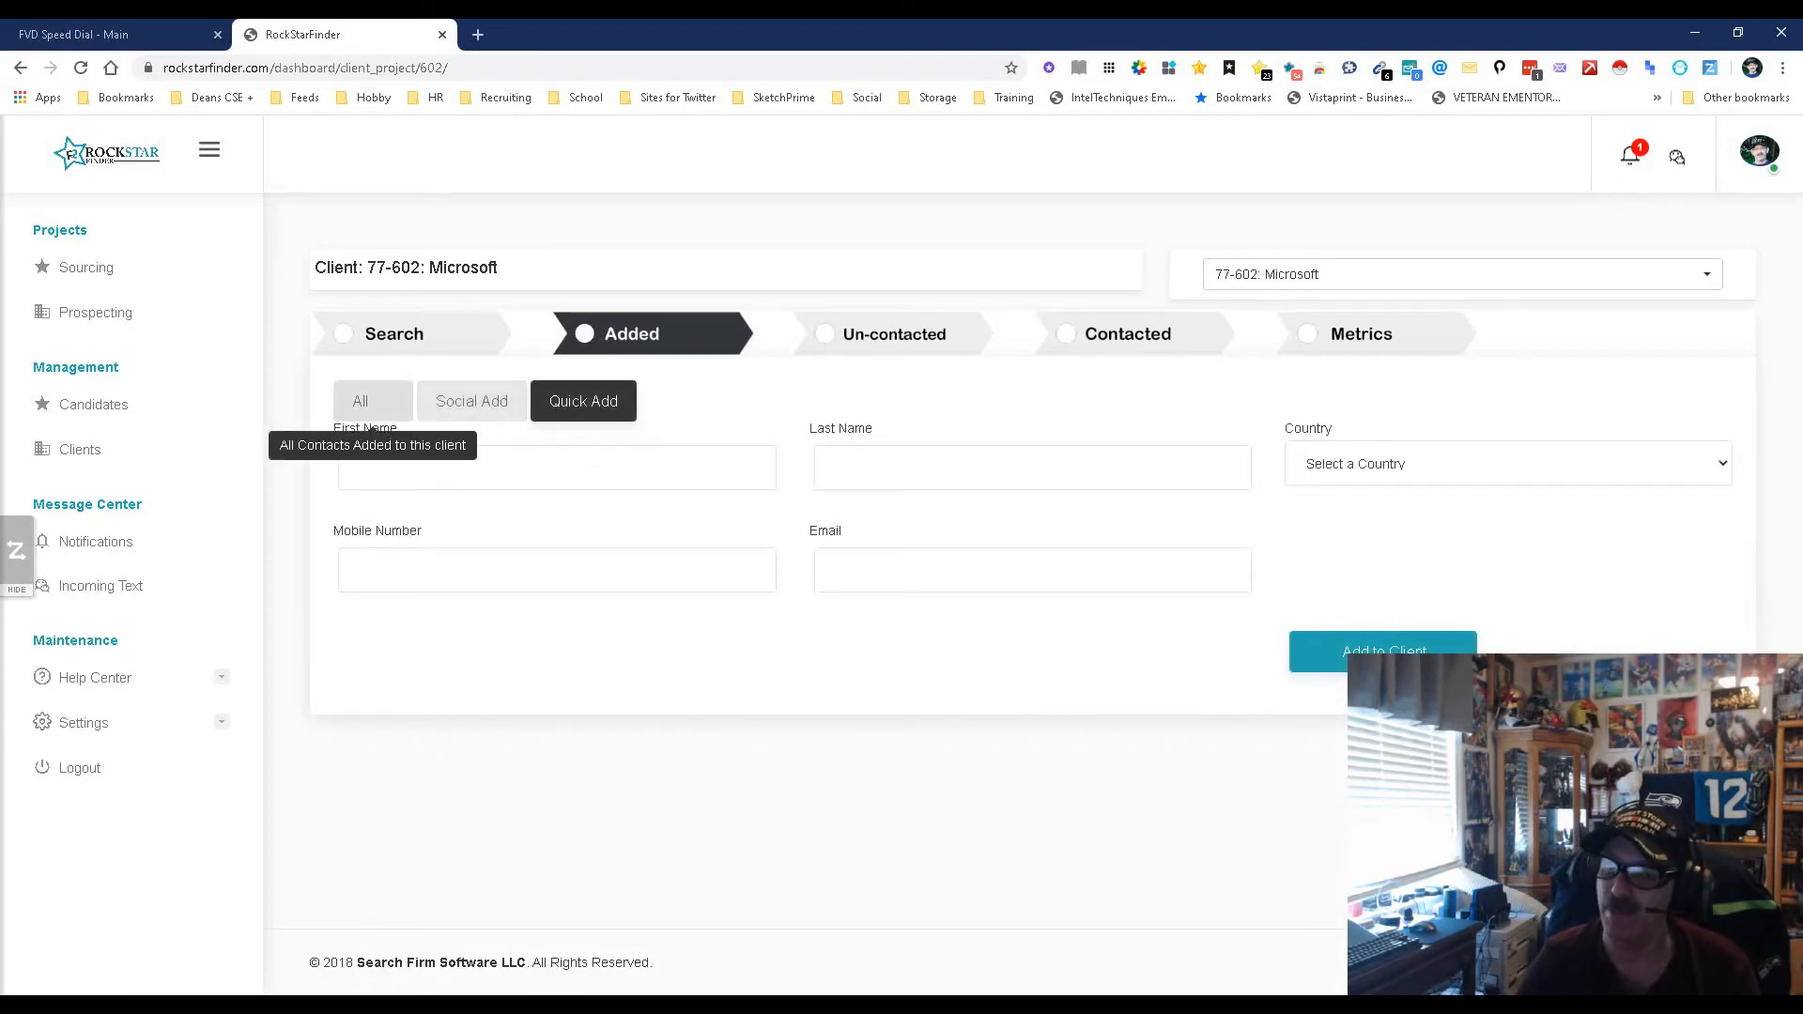
# Review all contacts added to the Microsoft client in the project's Added stage
pyautogui.click(359, 401)
pyautogui.scroll(-2, 360, 401)
pyautogui.scroll(2, 1034, 563)
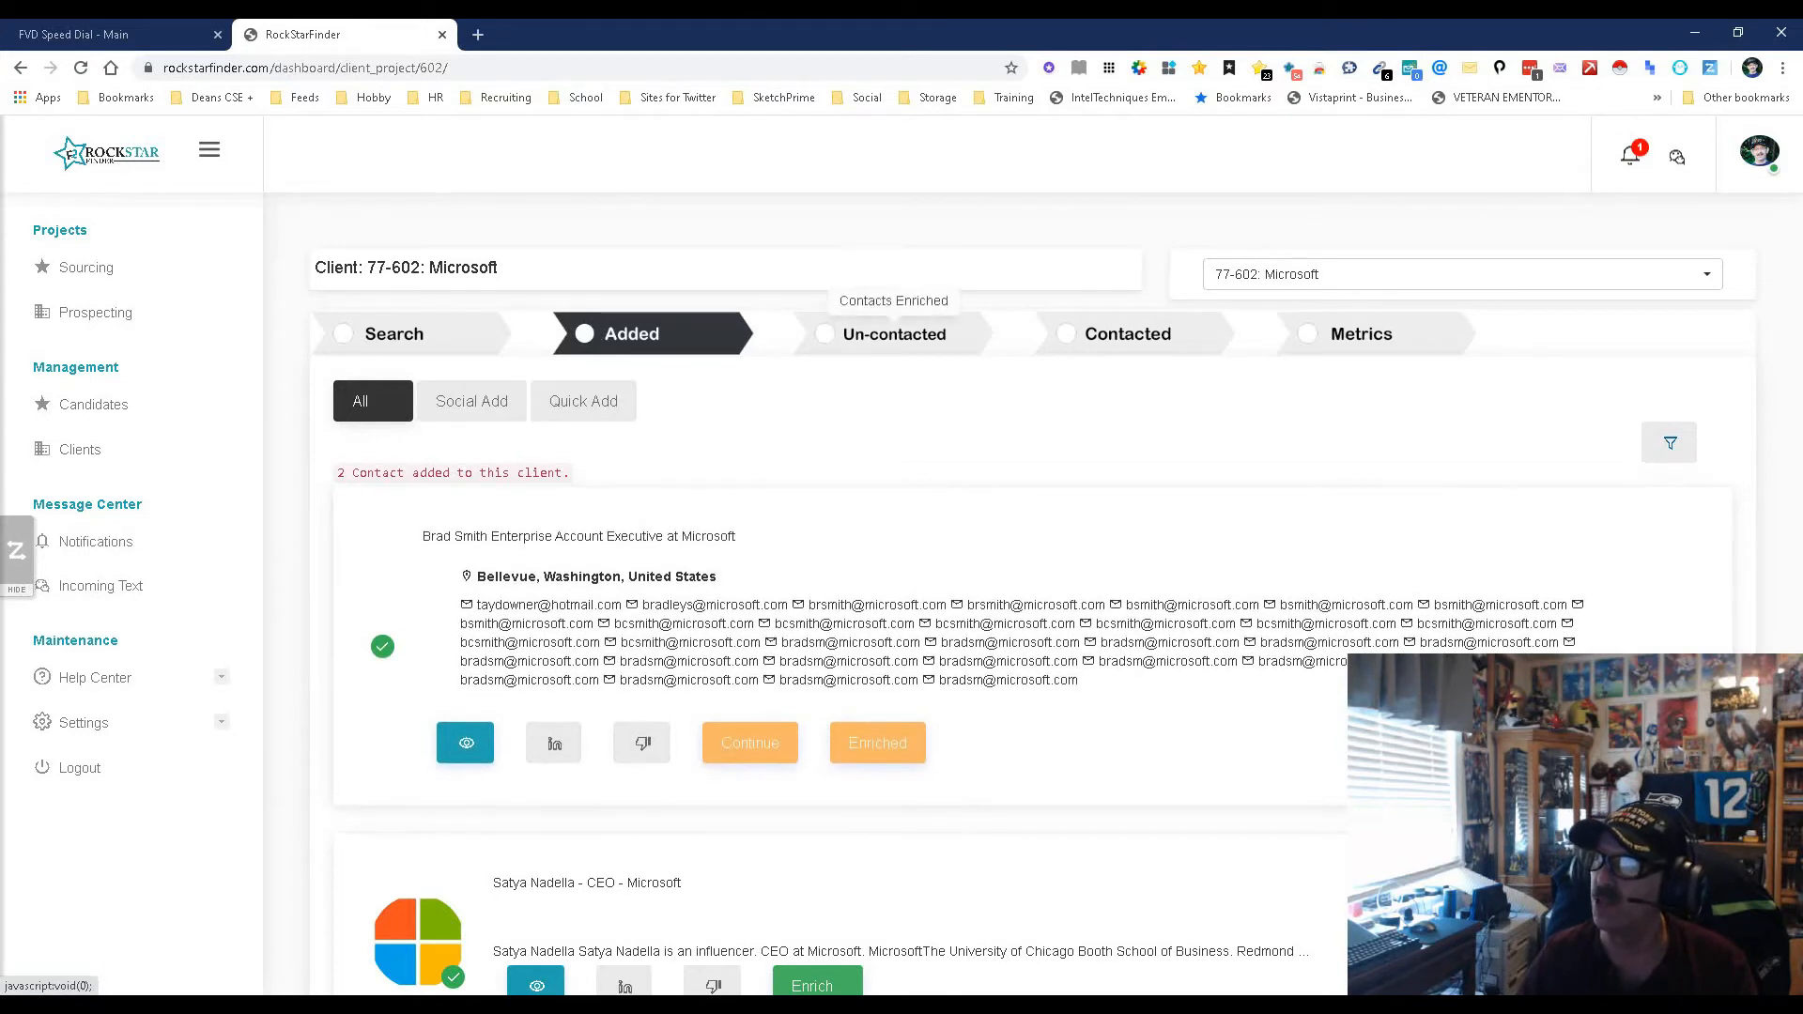
# In the Un-contacted stage, open the Enterprise Account Executive's contact form, review its email template and recipients, and close it
pyautogui.click(894, 335)
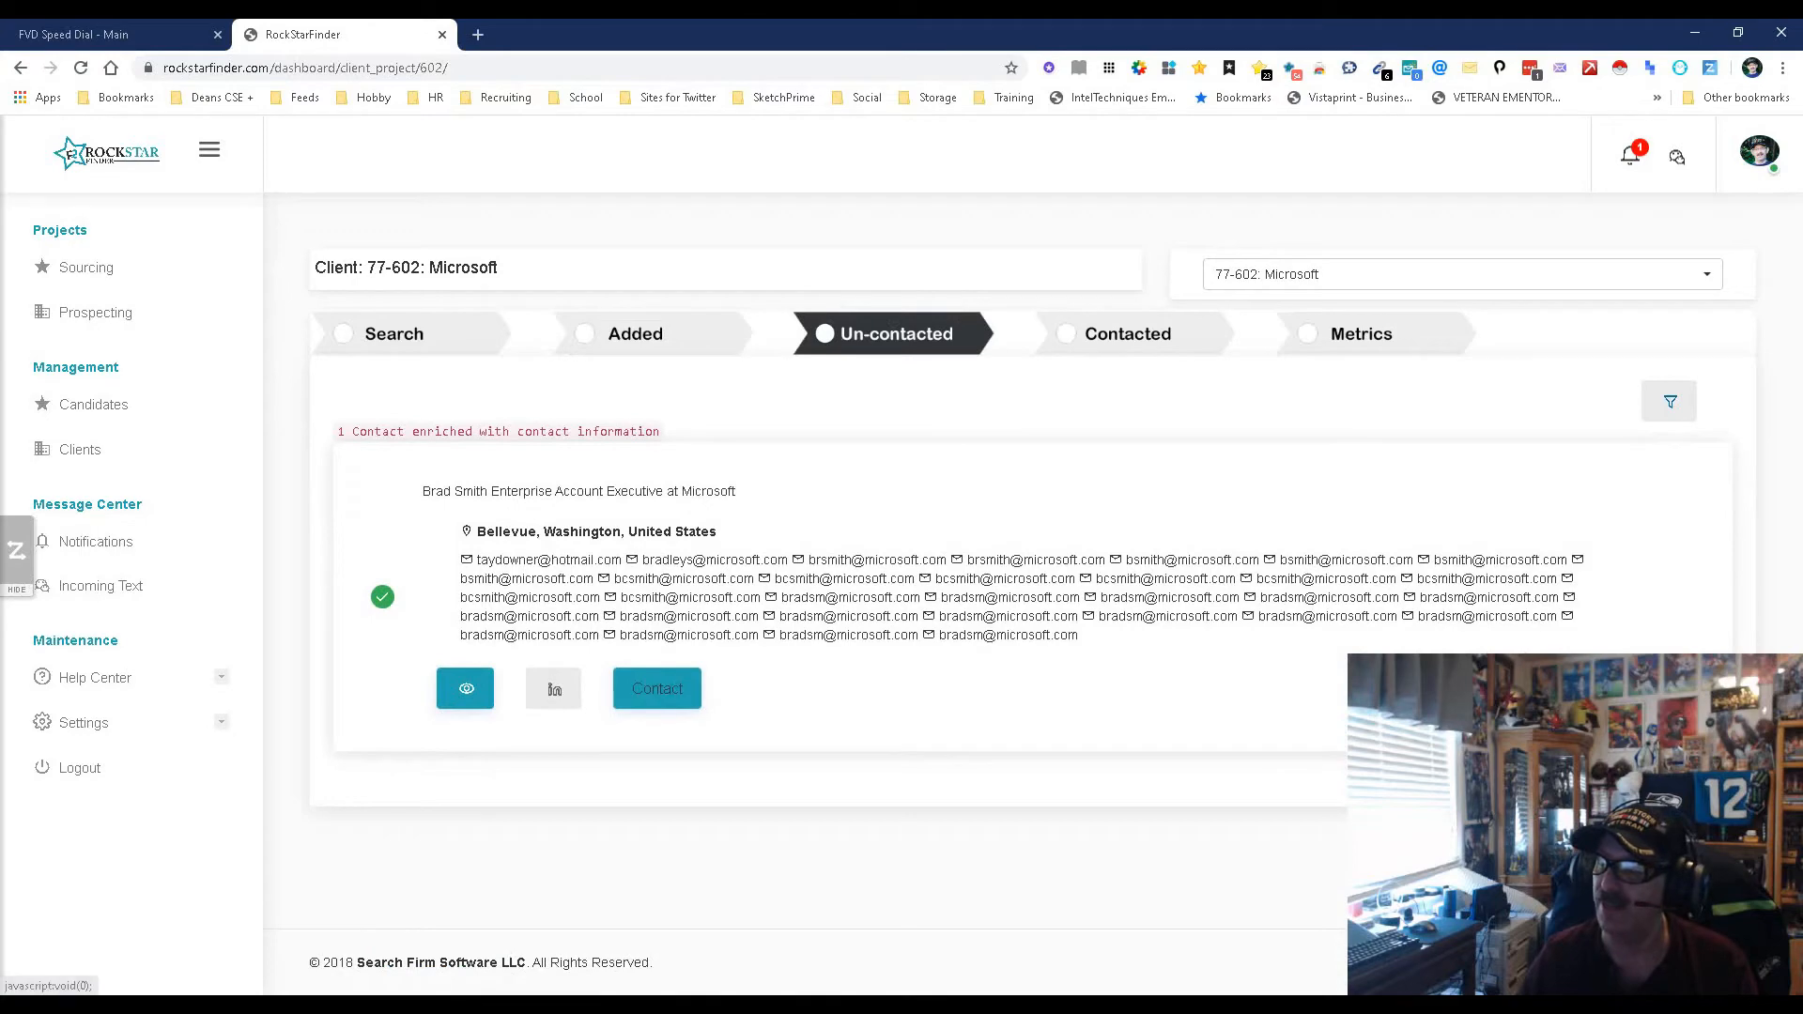
pyautogui.click(660, 690)
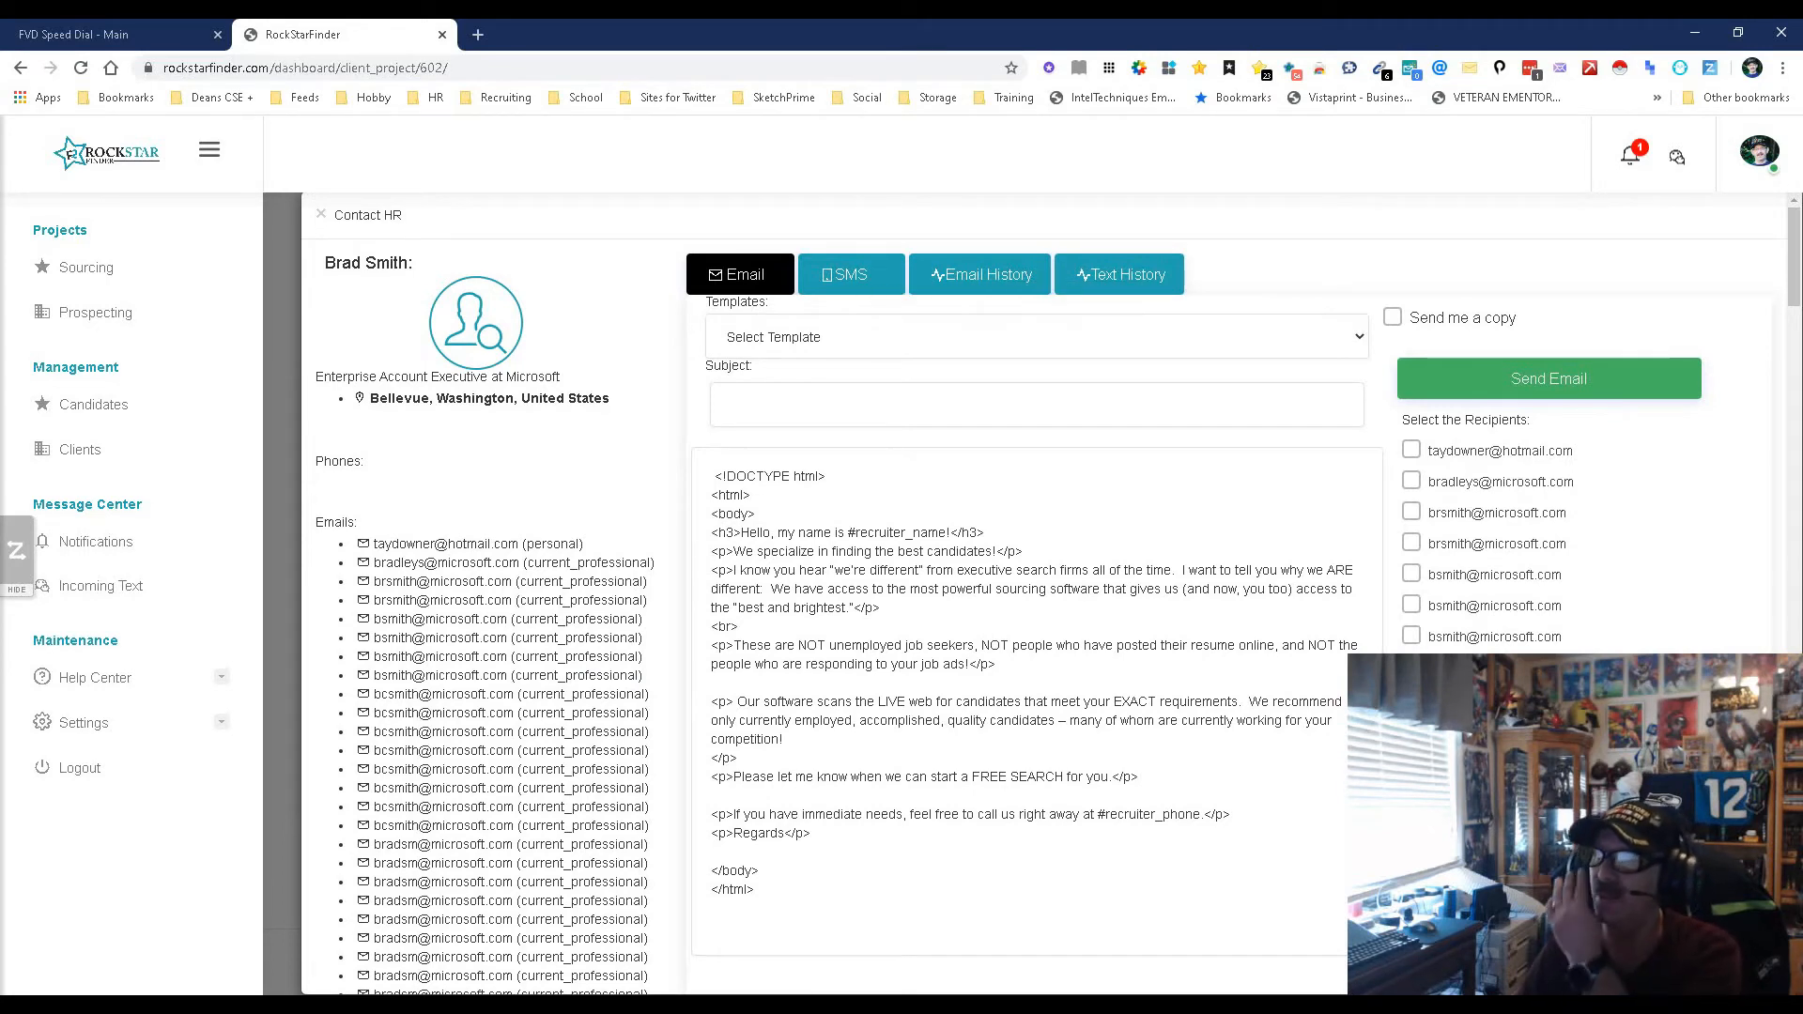
pyautogui.scroll(-2, 1033, 601)
pyautogui.scroll(2, 1033, 601)
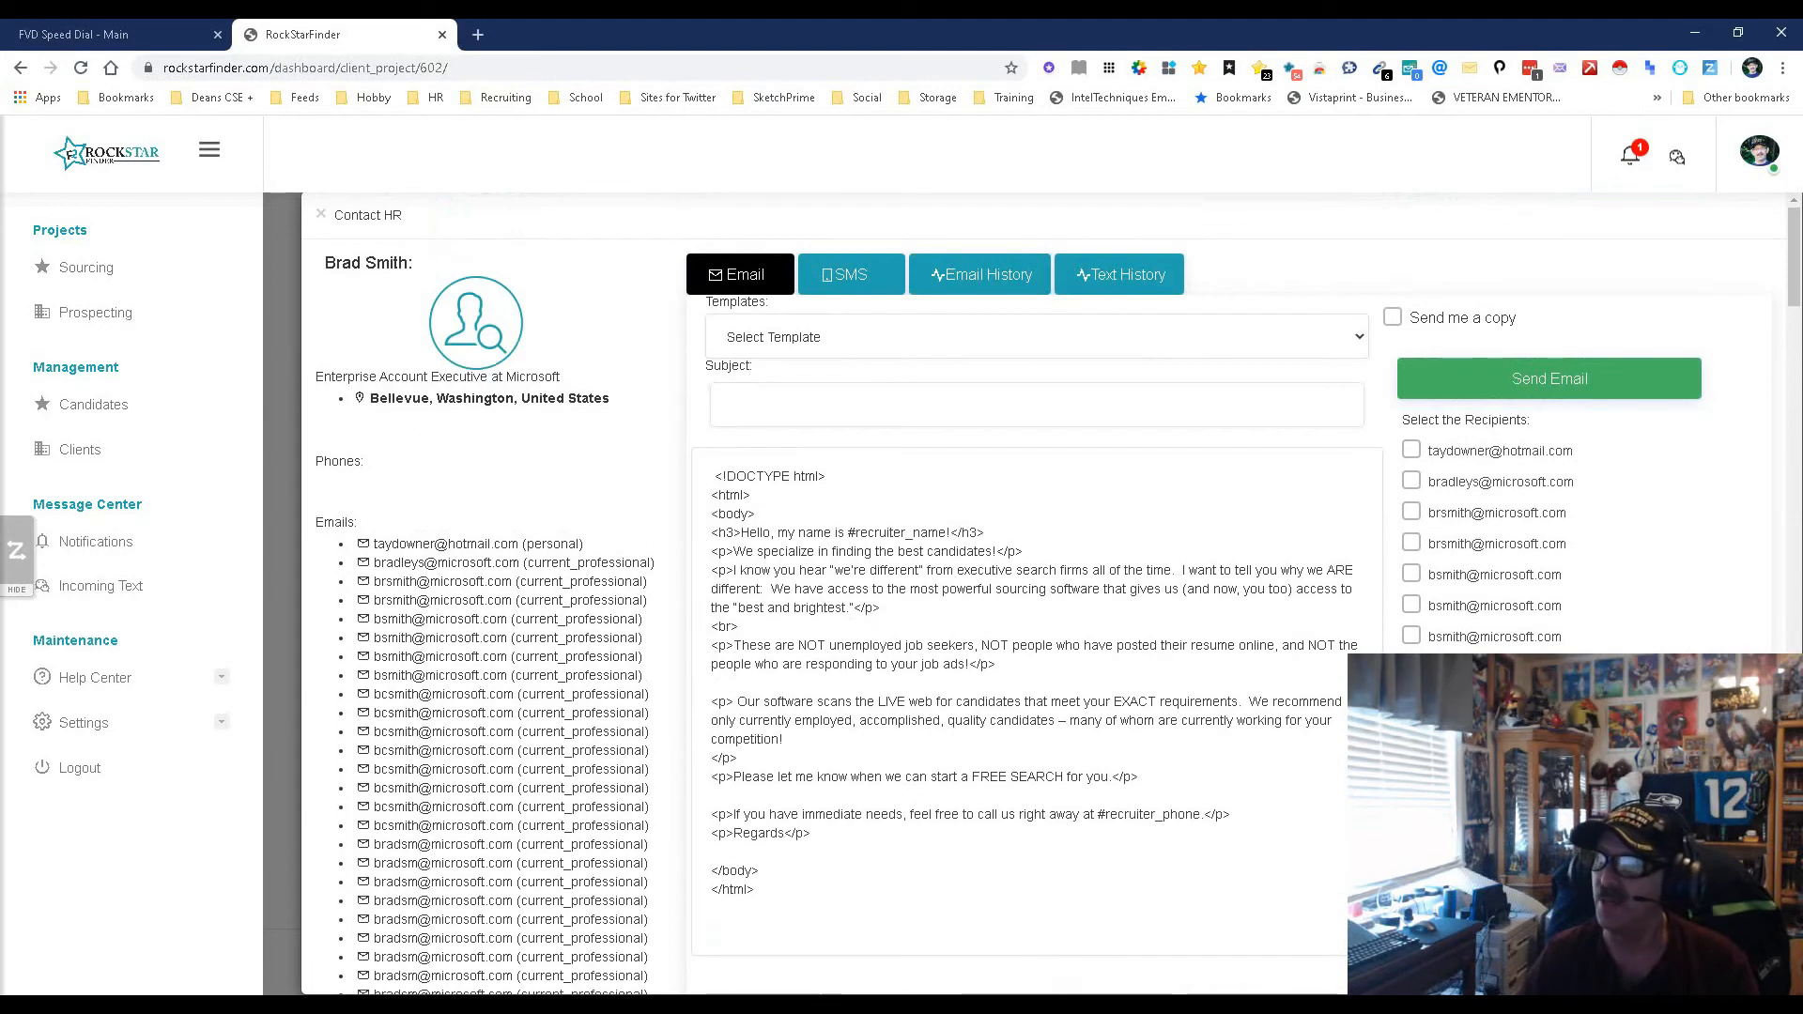
pyautogui.scroll(-12, 1033, 601)
pyautogui.scroll(12, 1033, 601)
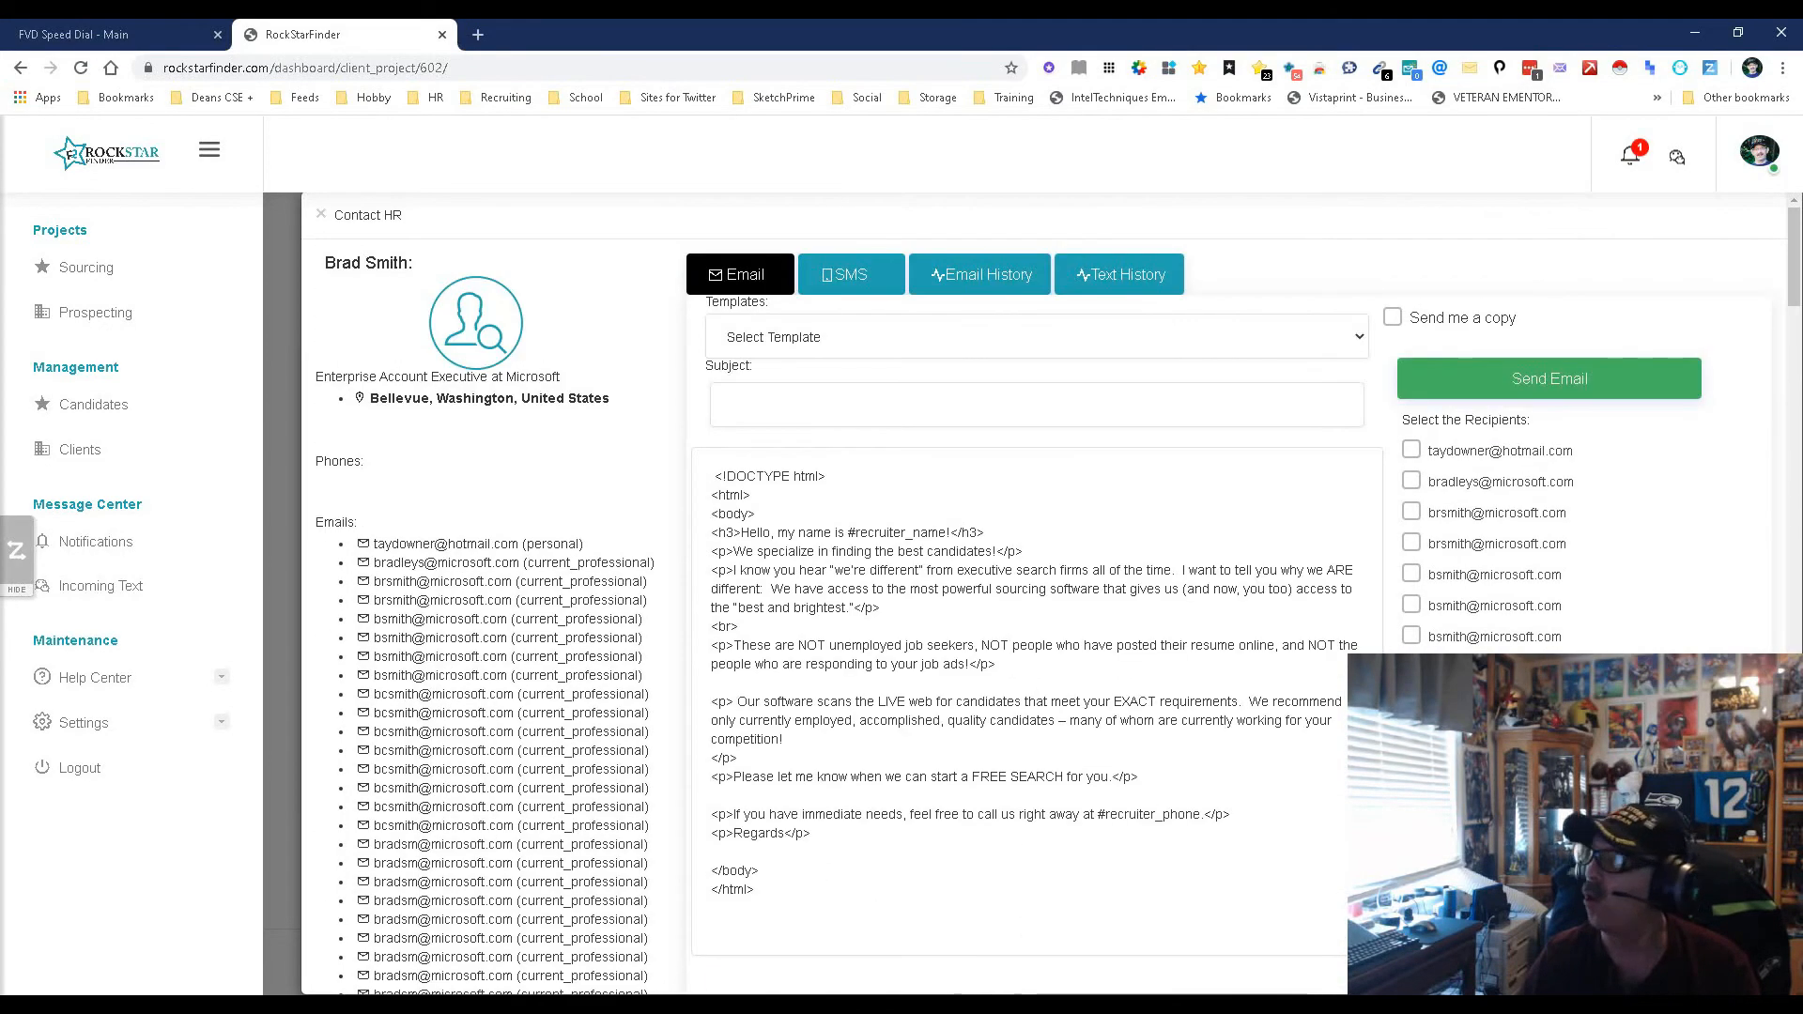
pyautogui.press('Escape')
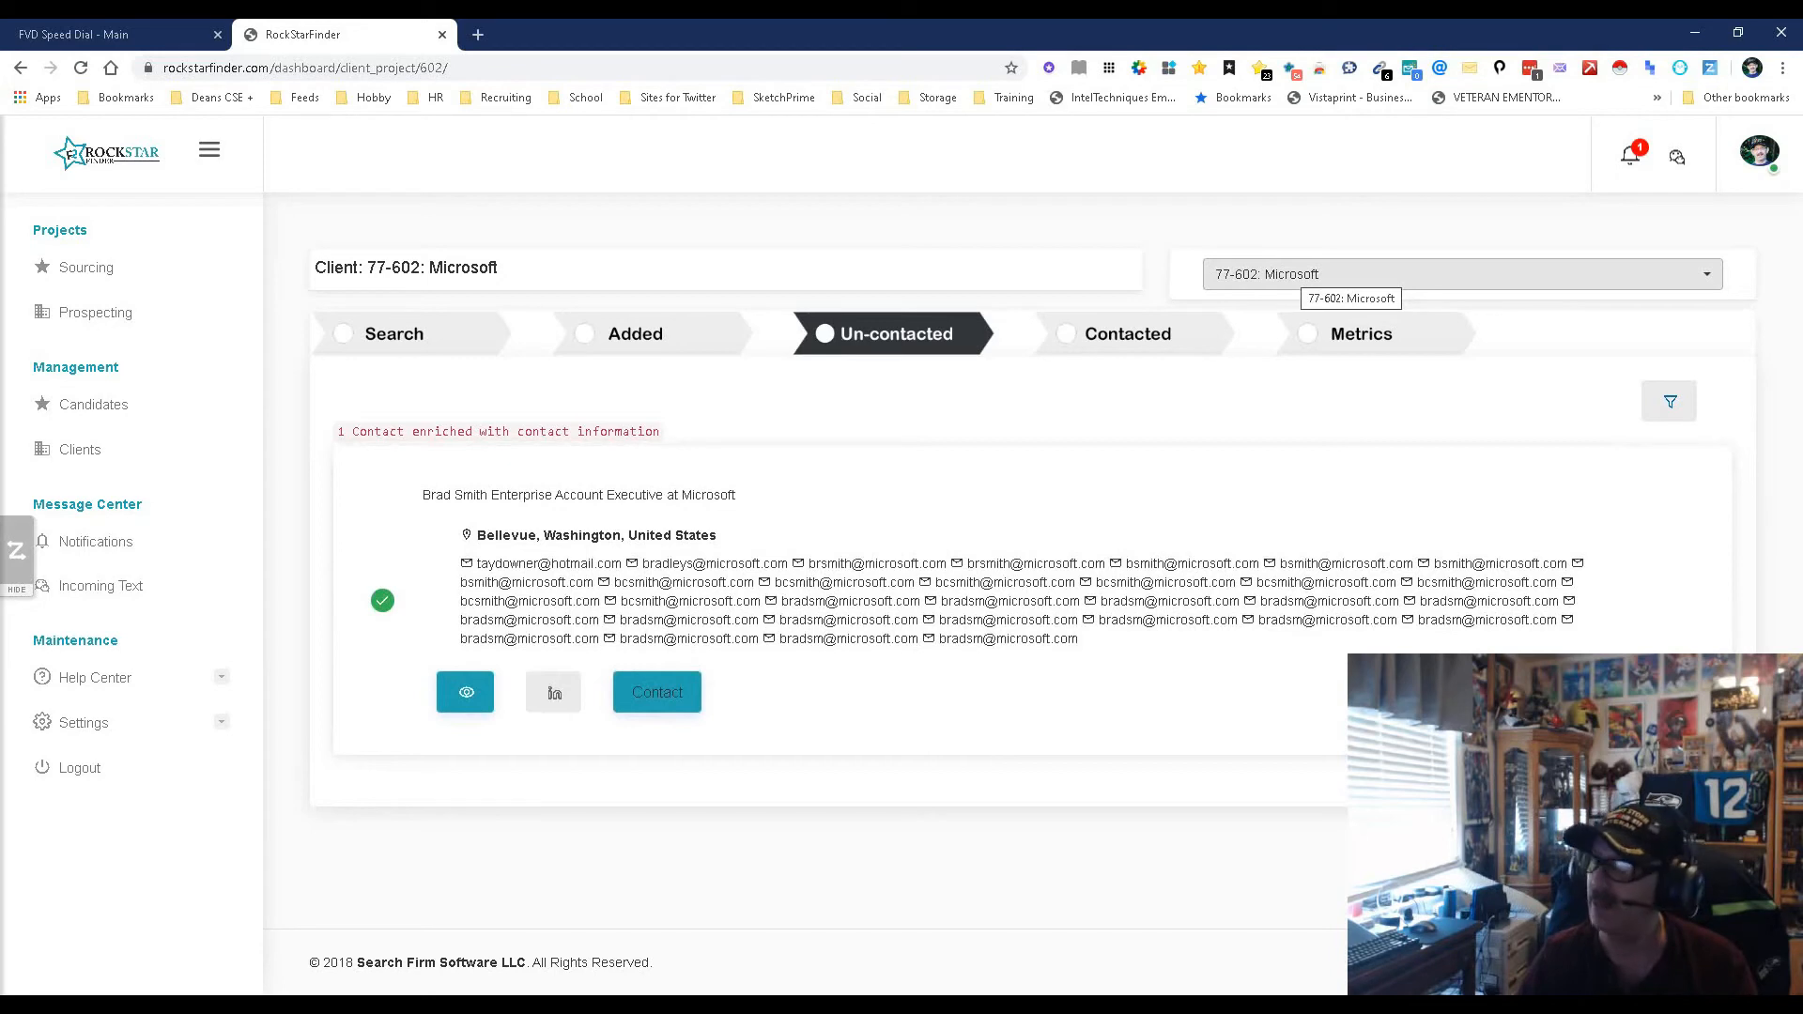
# Check which client projects are available to switch to from the Microsoft project, keeping Microsoft selected
pyautogui.click(1334, 274)
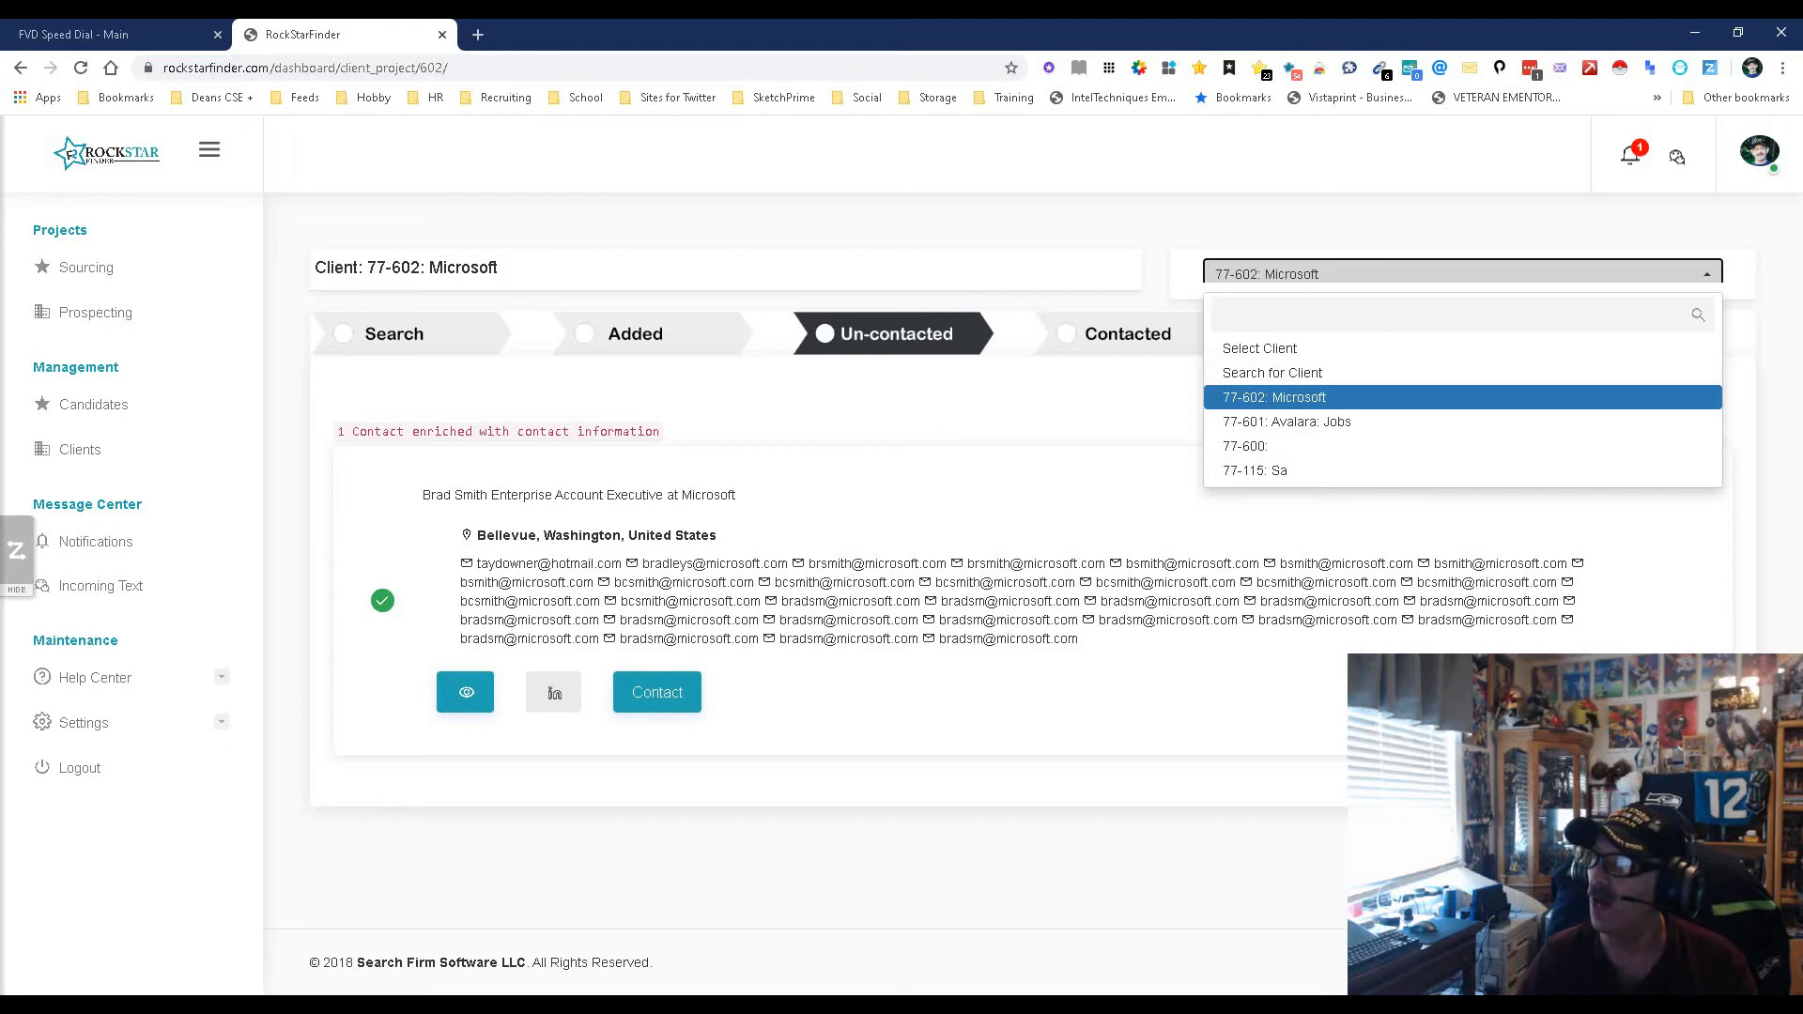
pyautogui.press('Escape')
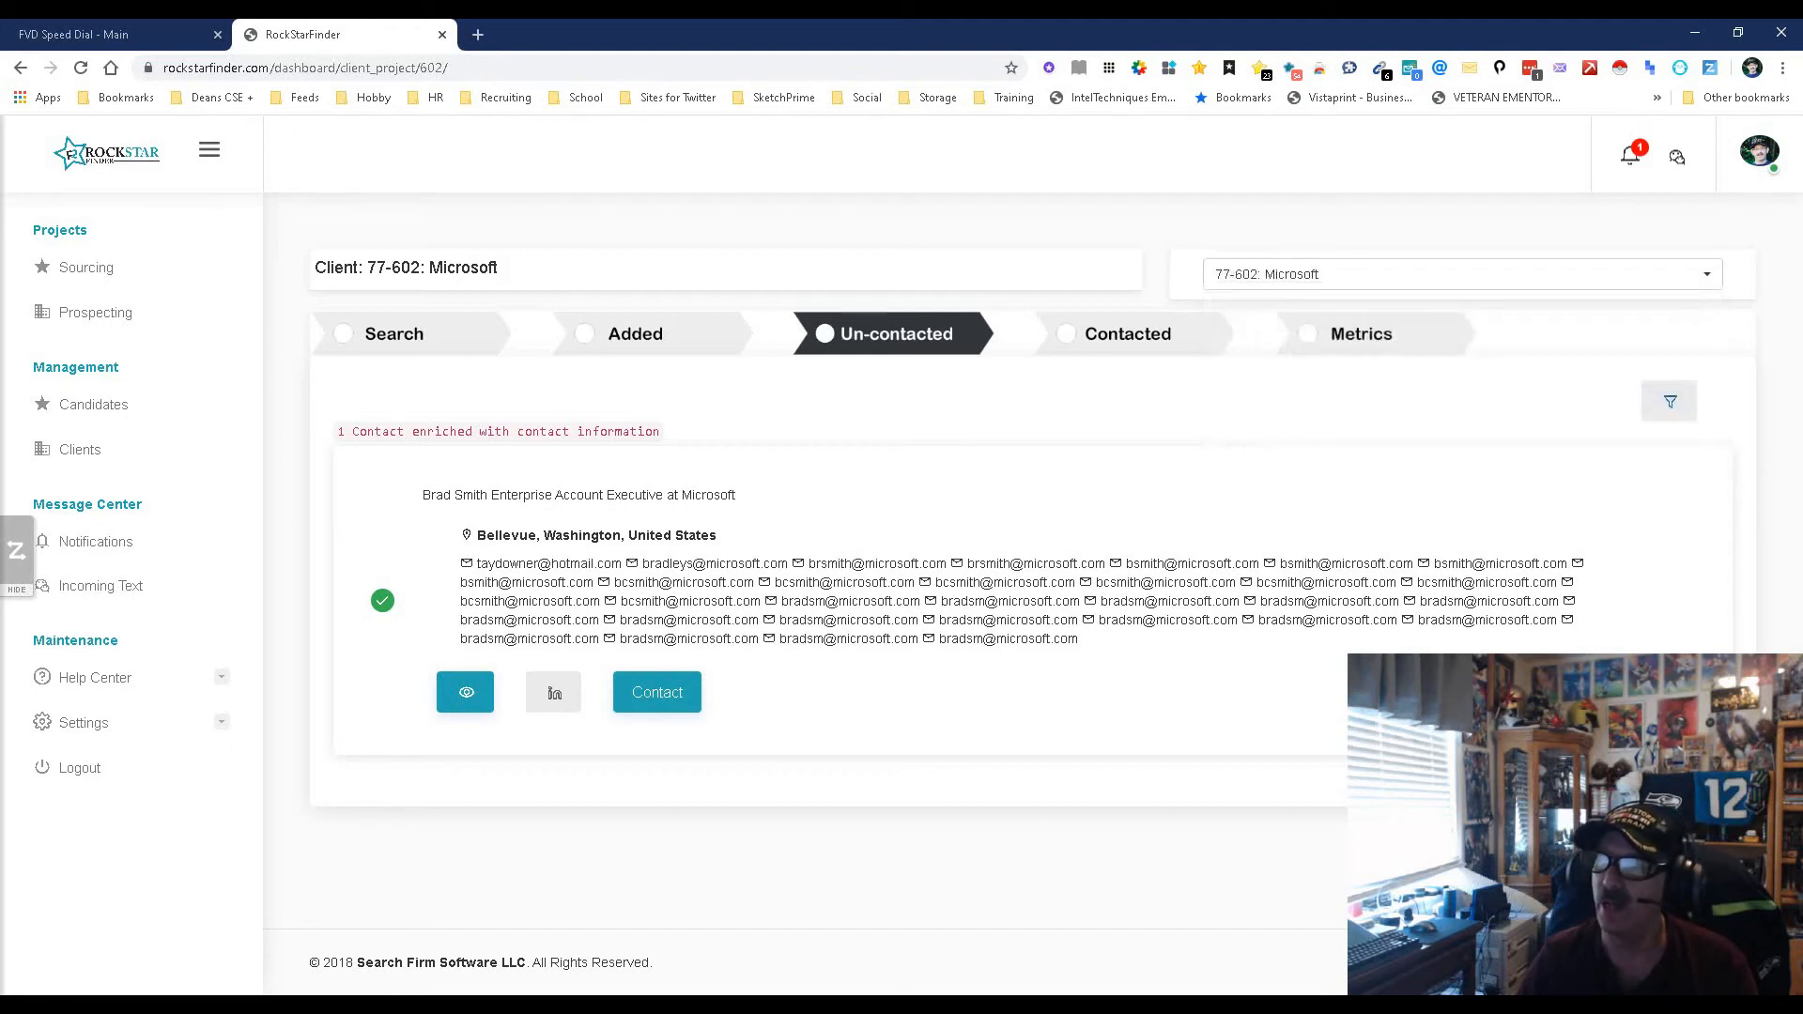